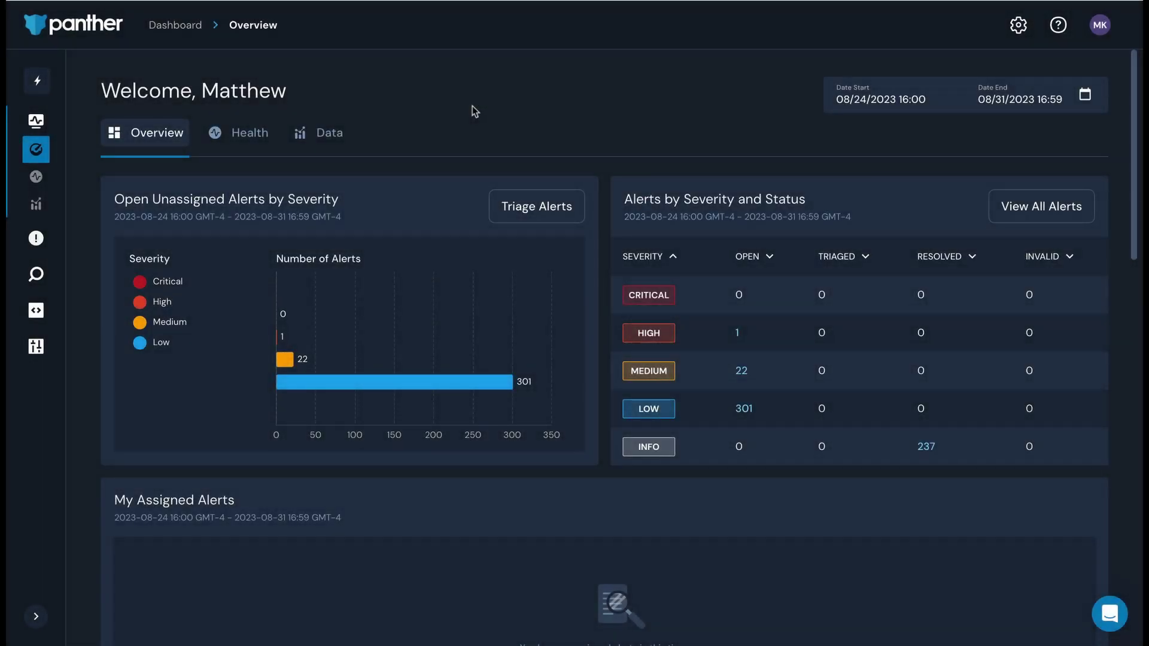
# Open the list of detections and start creating a new detection.
pyautogui.moveTo(51, 178)
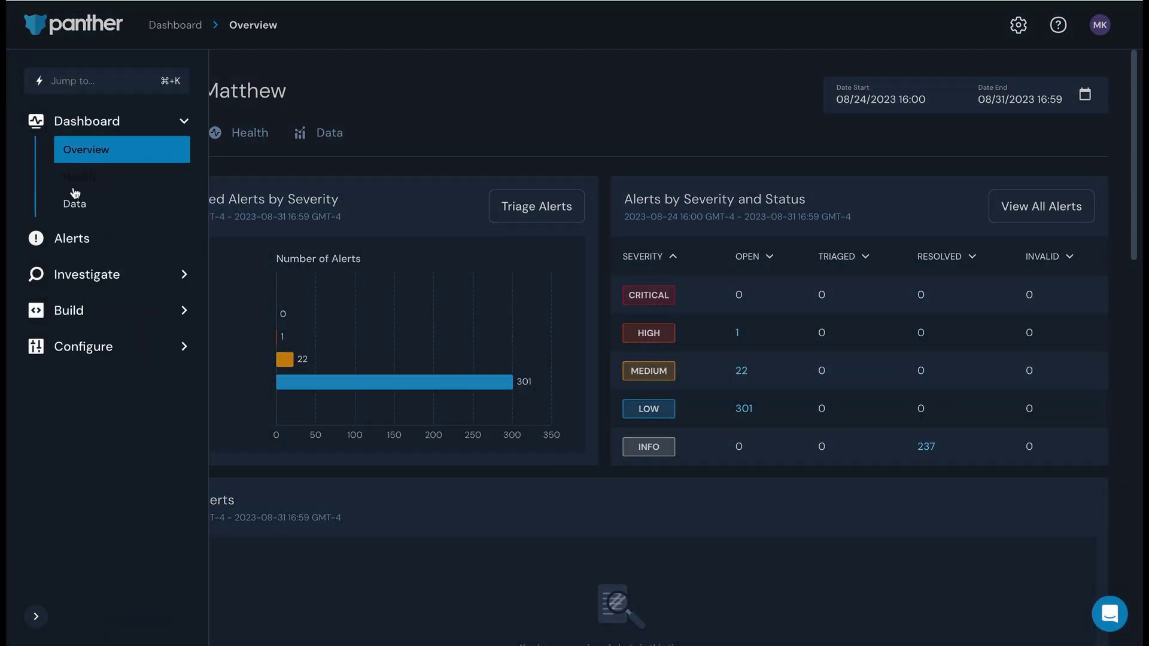
pyautogui.click(119, 310)
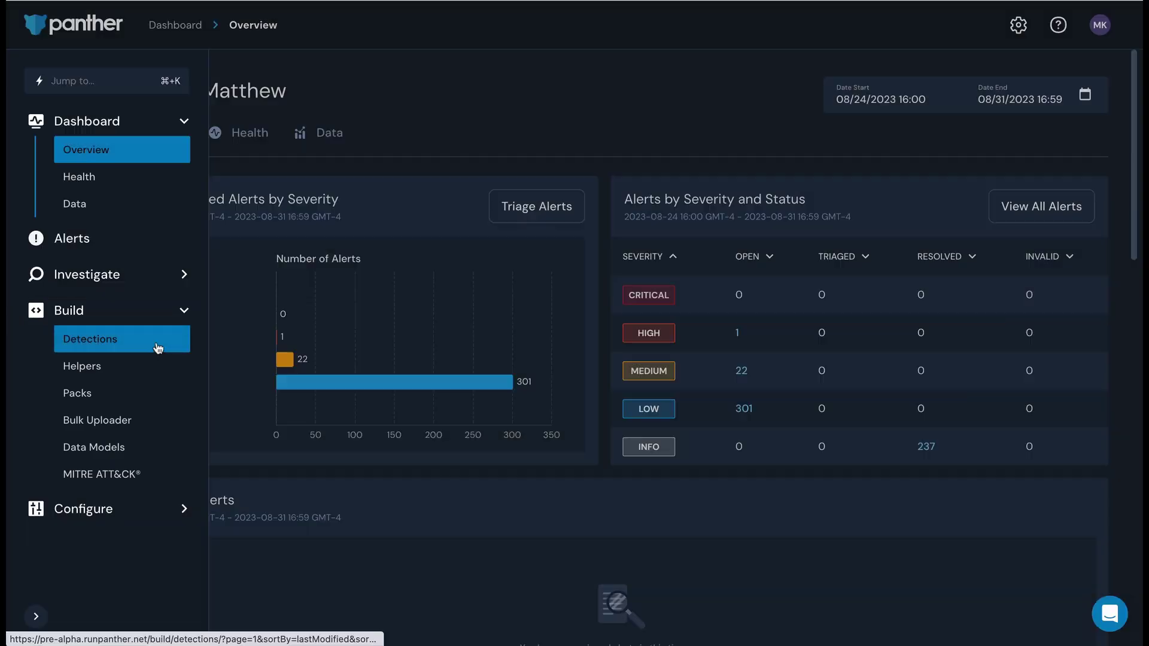
pyautogui.click(156, 339)
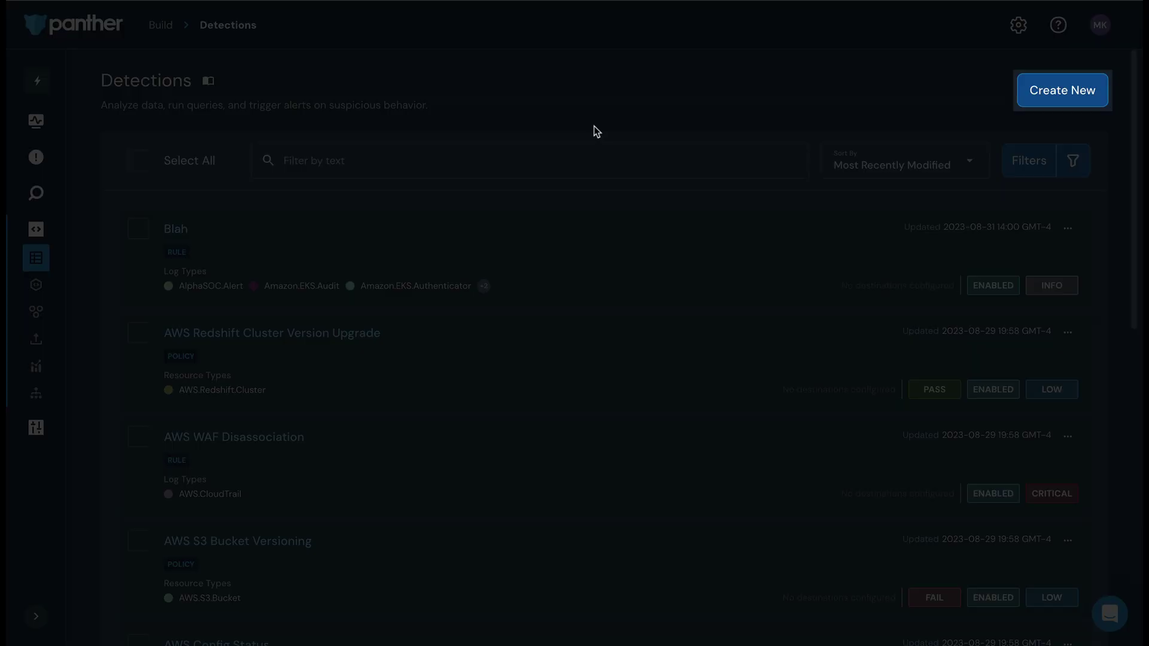
pyautogui.click(1041, 91)
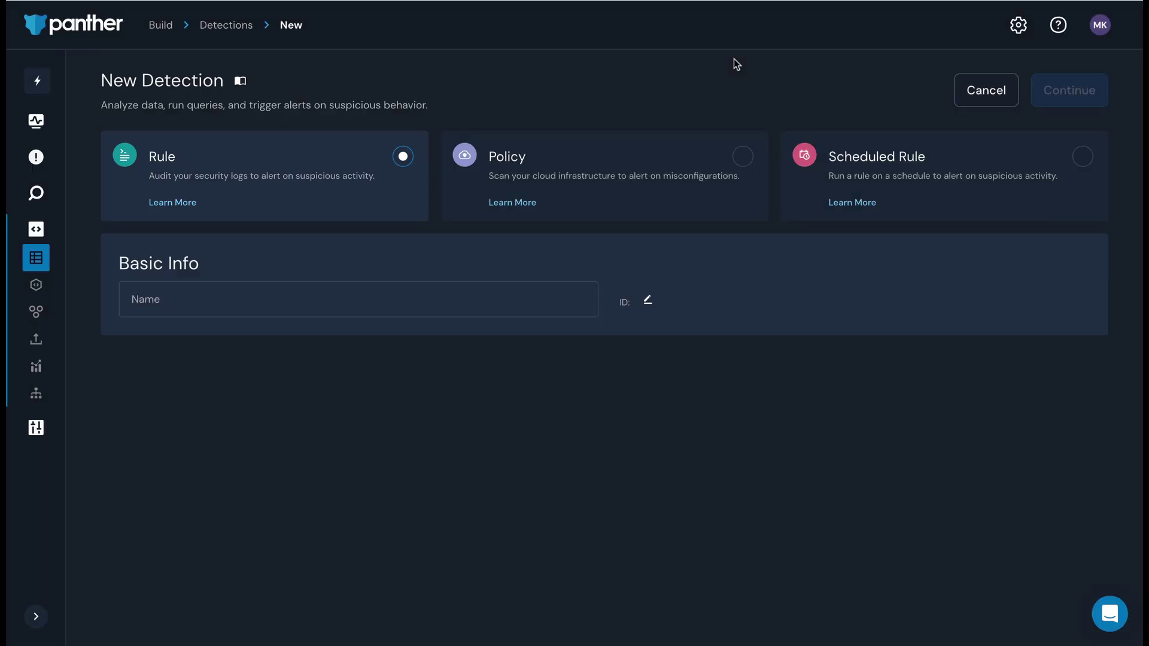
# Name the new rule "AWS Root Access Key Created Demo" and continue to its configuration.
pyautogui.click(459, 287)
pyautogui.write('AWS R')
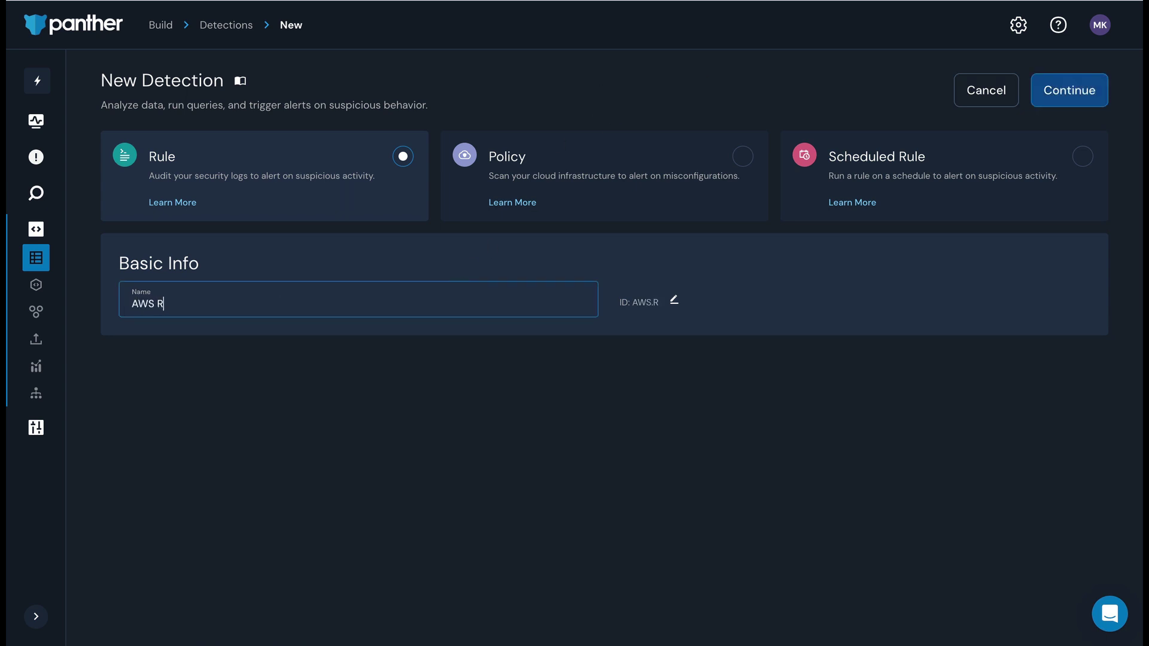
pyautogui.write('oot Access ')
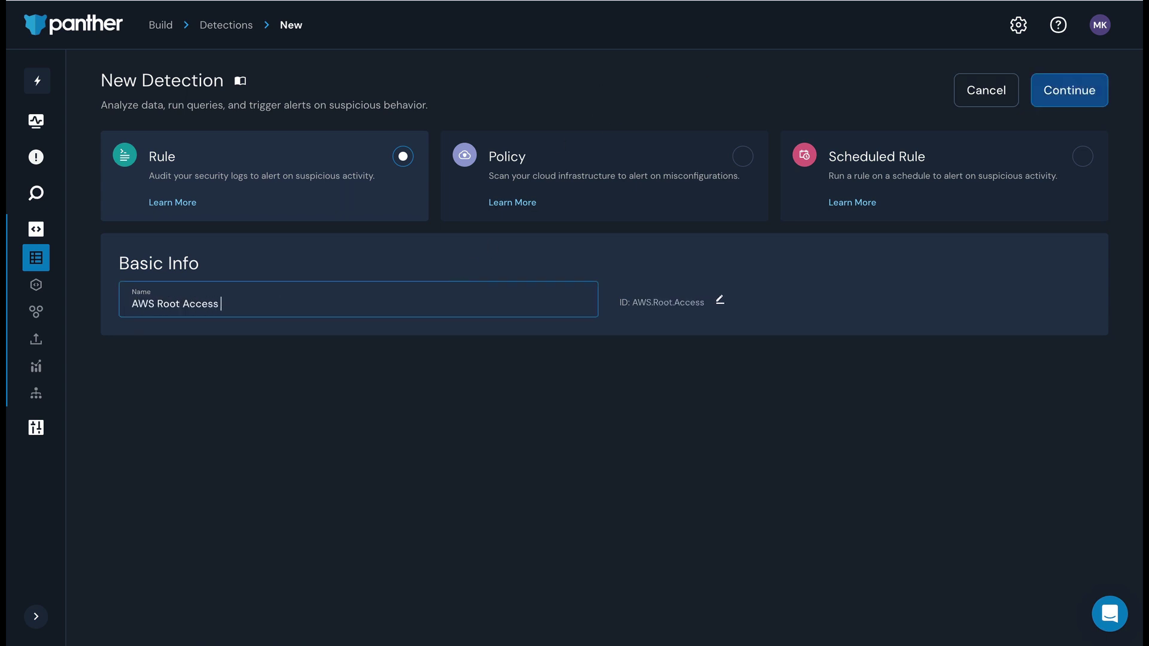
pyautogui.write('Key Created Demo')
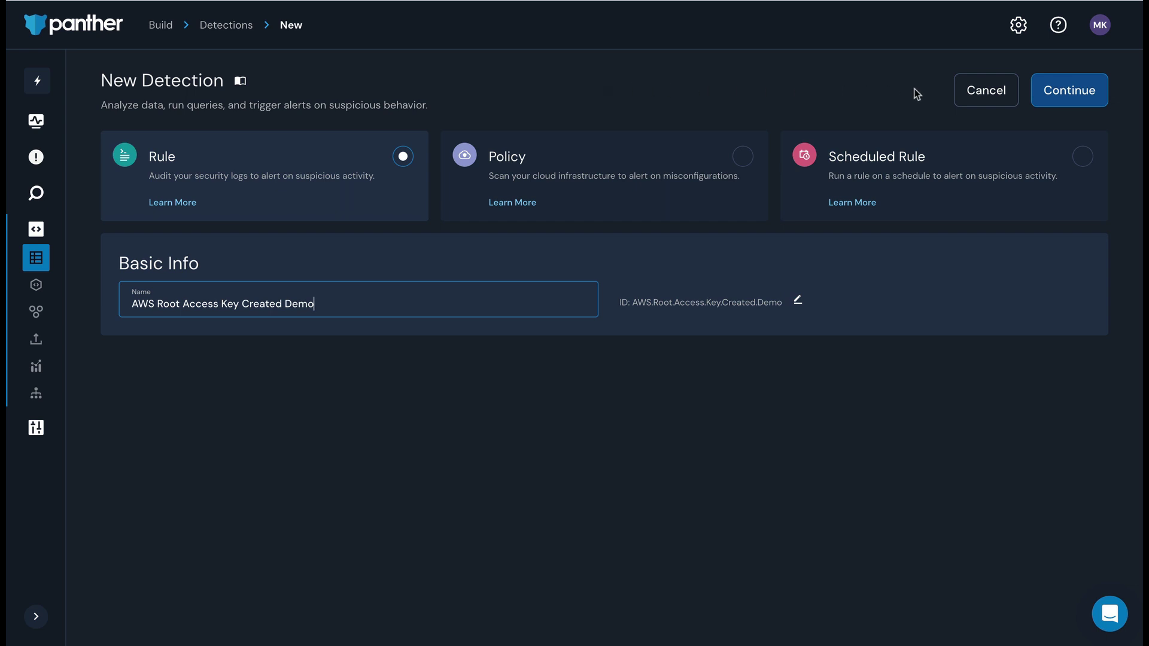
pyautogui.click(1060, 90)
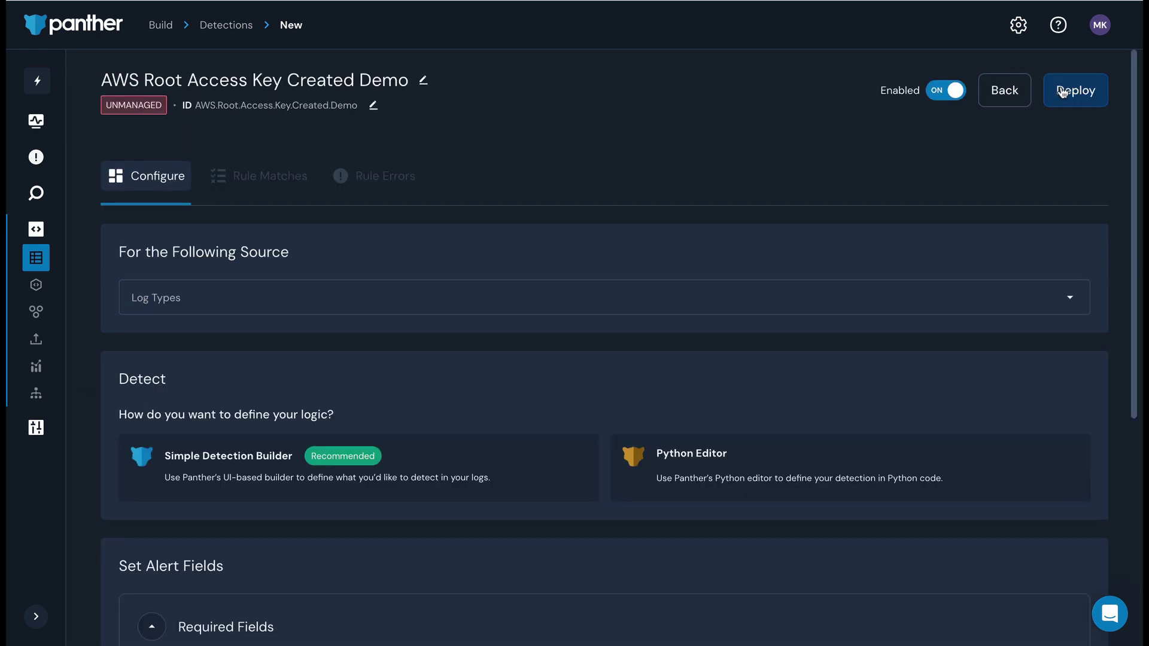
# Set the rule's log type to AWS.CloudTrail and choose the Simple Detection Builder for its logic.
pyautogui.click(606, 282)
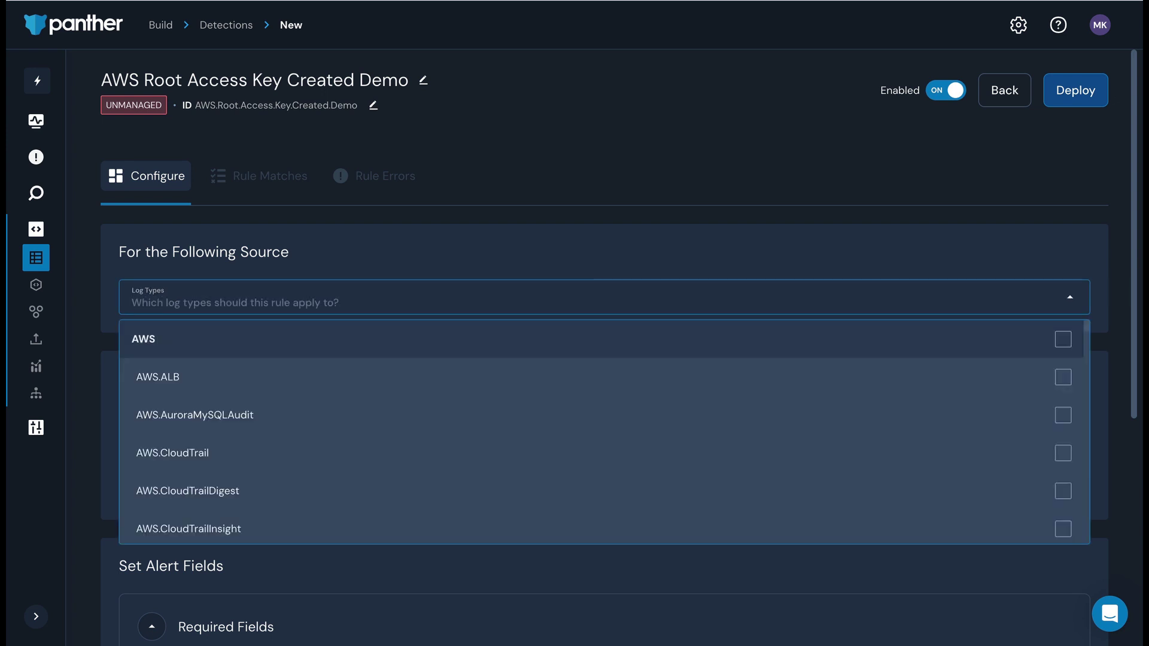
pyautogui.click(357, 456)
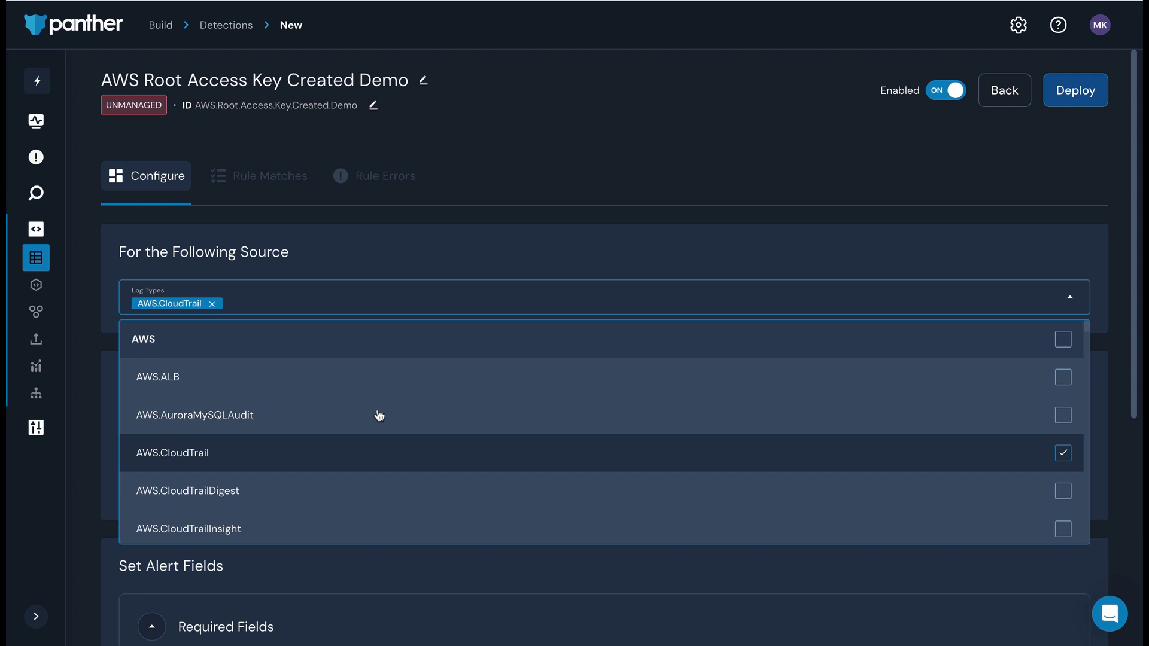
pyautogui.click(529, 257)
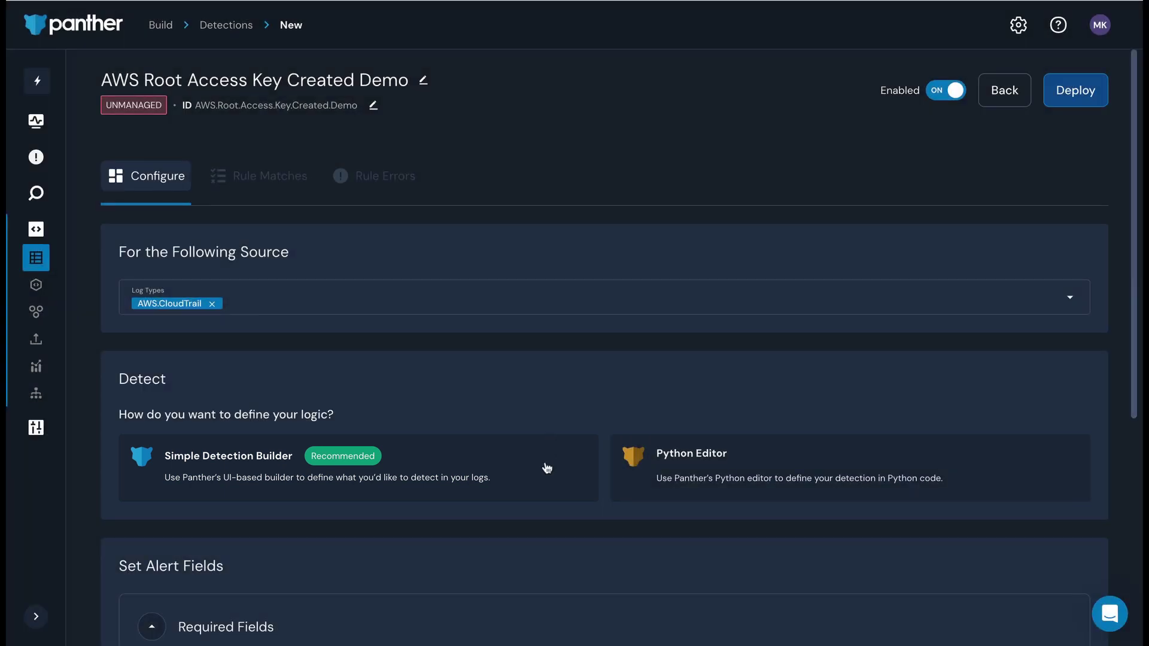
pyautogui.click(545, 463)
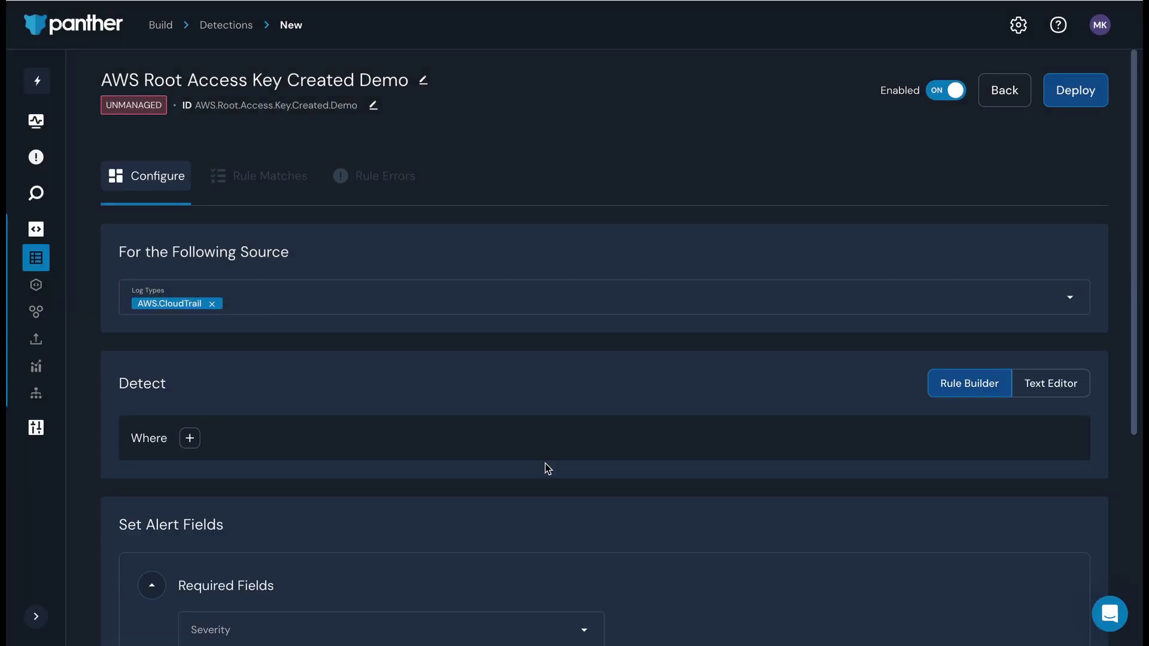
# Add a detection clause requiring that eventName is CreateAccessKey.
pyautogui.scroll(-3, 741, 495)
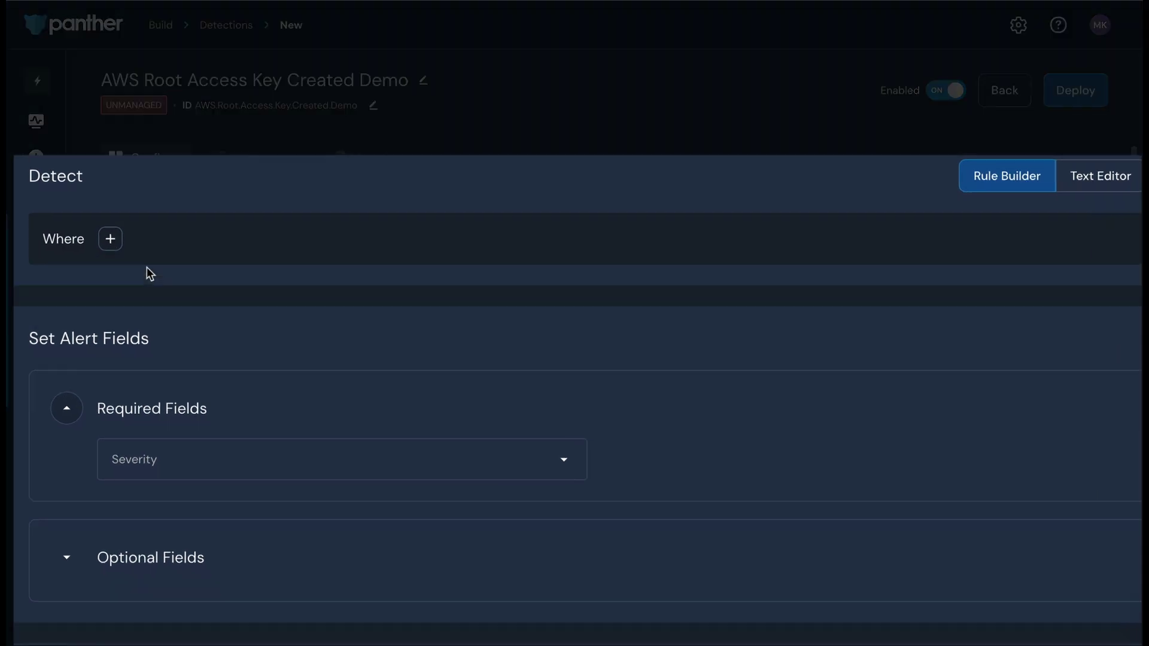
pyautogui.click(190, 288)
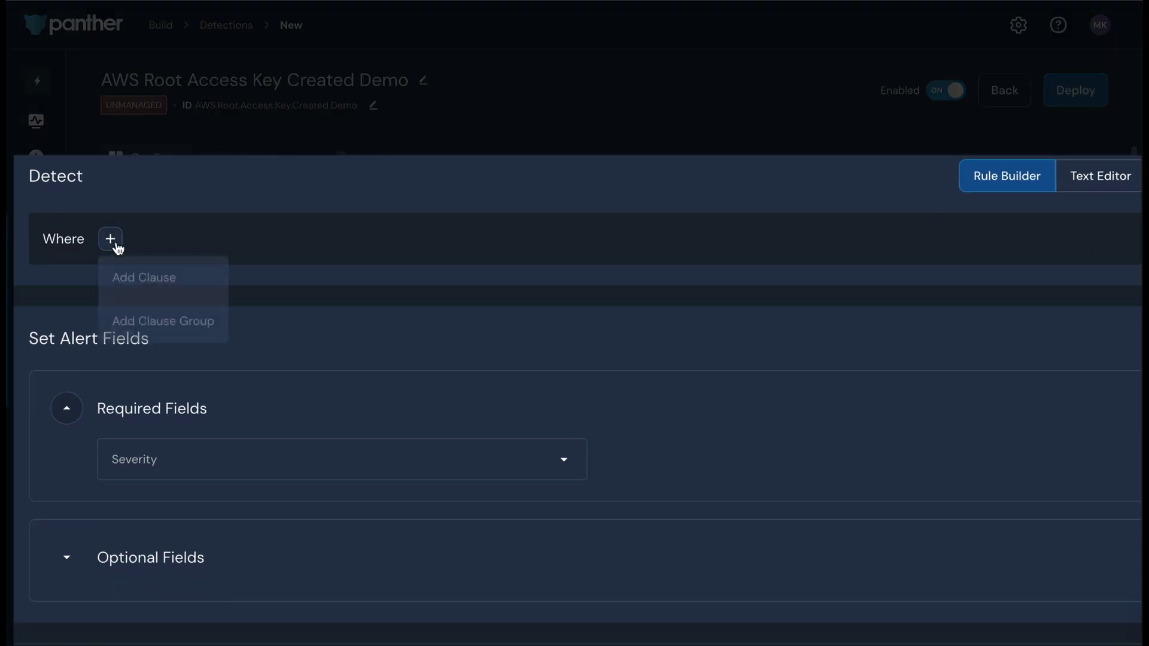
pyautogui.click(195, 268)
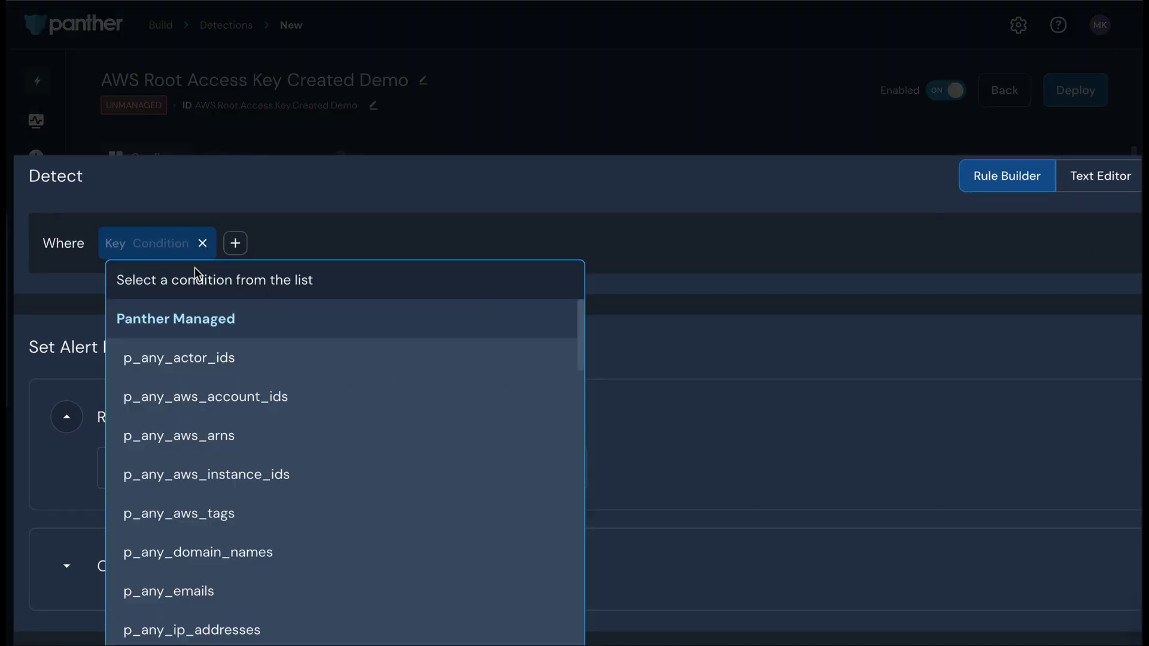
pyautogui.write('event')
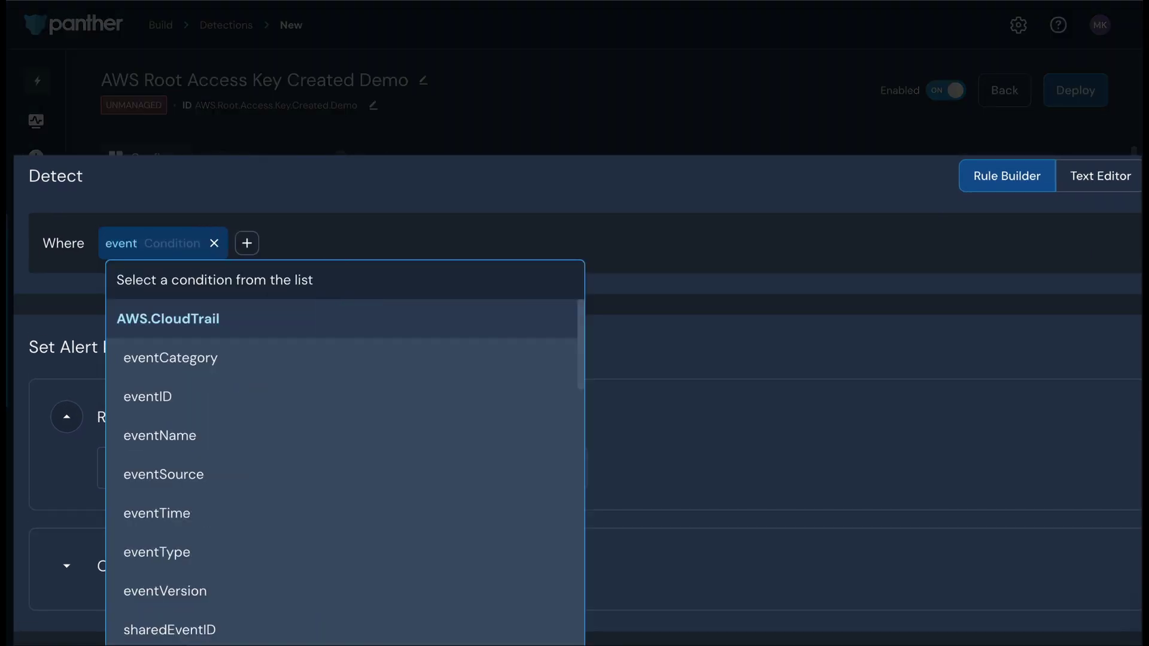
pyautogui.click(228, 436)
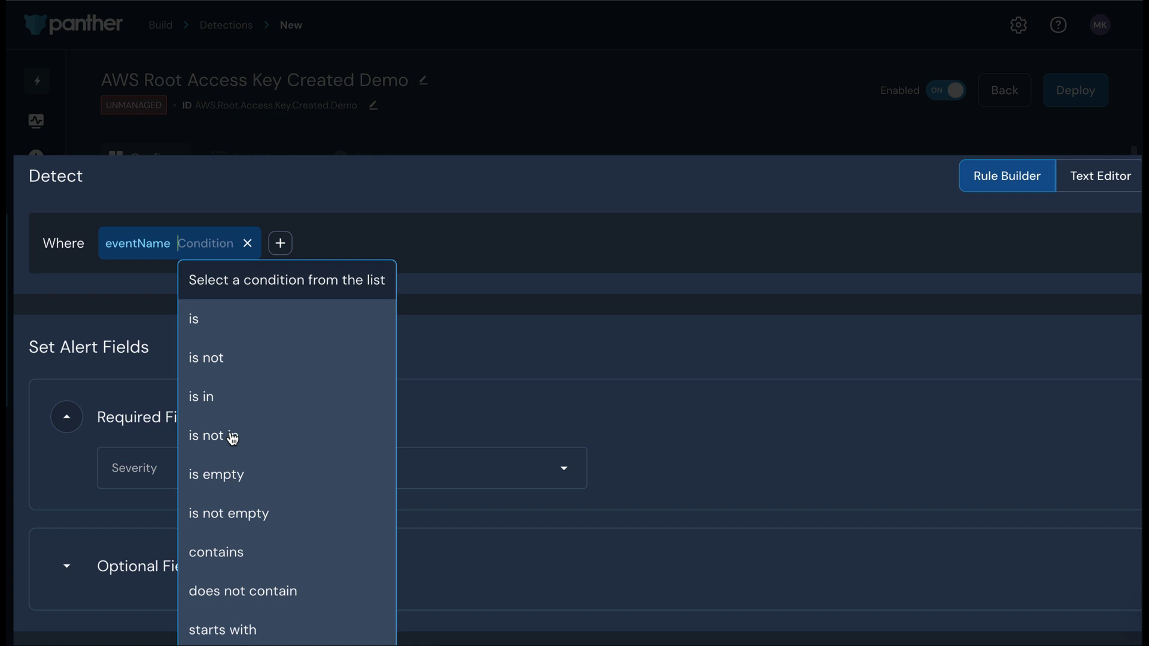
pyautogui.click(279, 328)
pyautogui.write('Create')
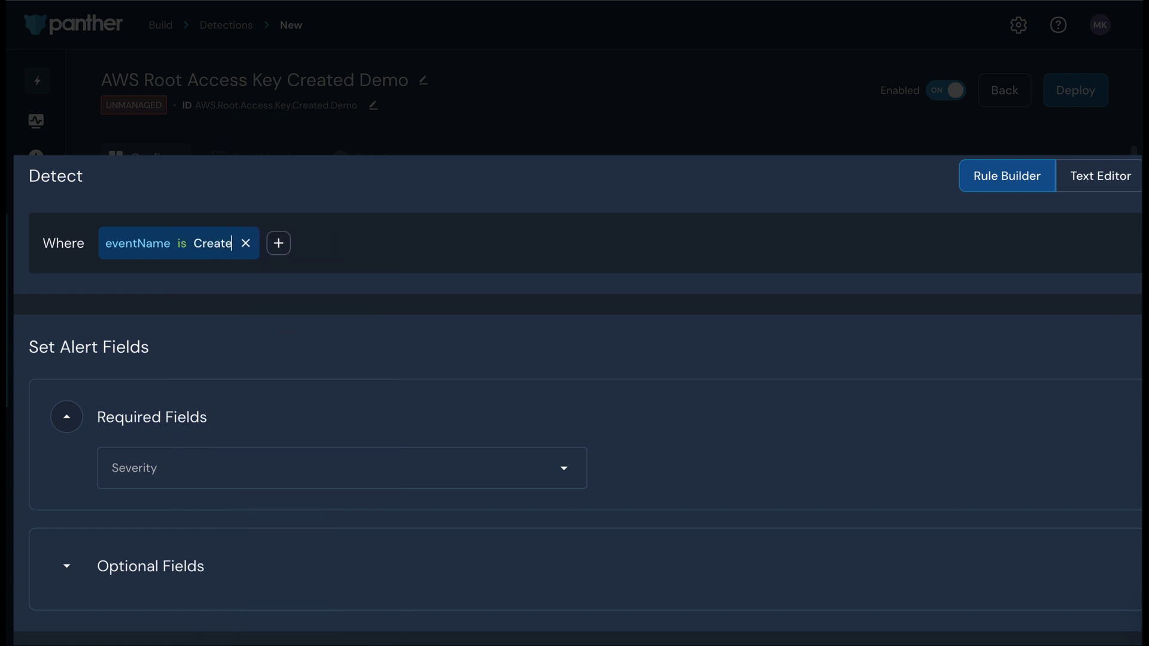
pyautogui.write('AccessKey')
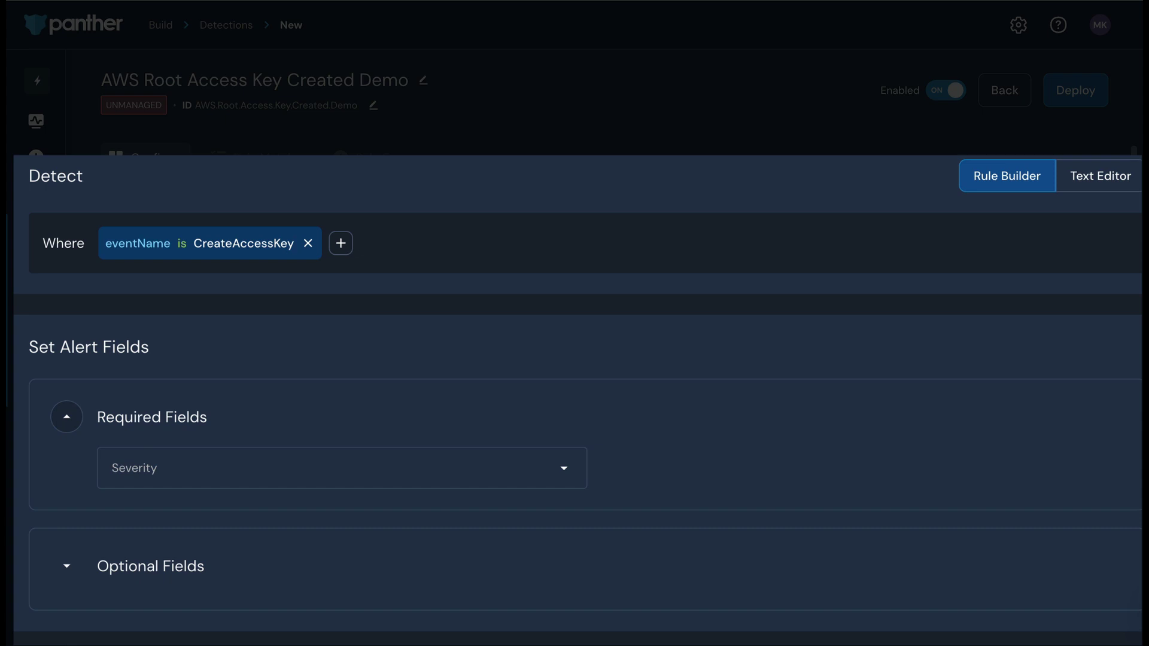
# Add a second clause, joined with "and", requiring that errorCode is empty.
pyautogui.click(342, 252)
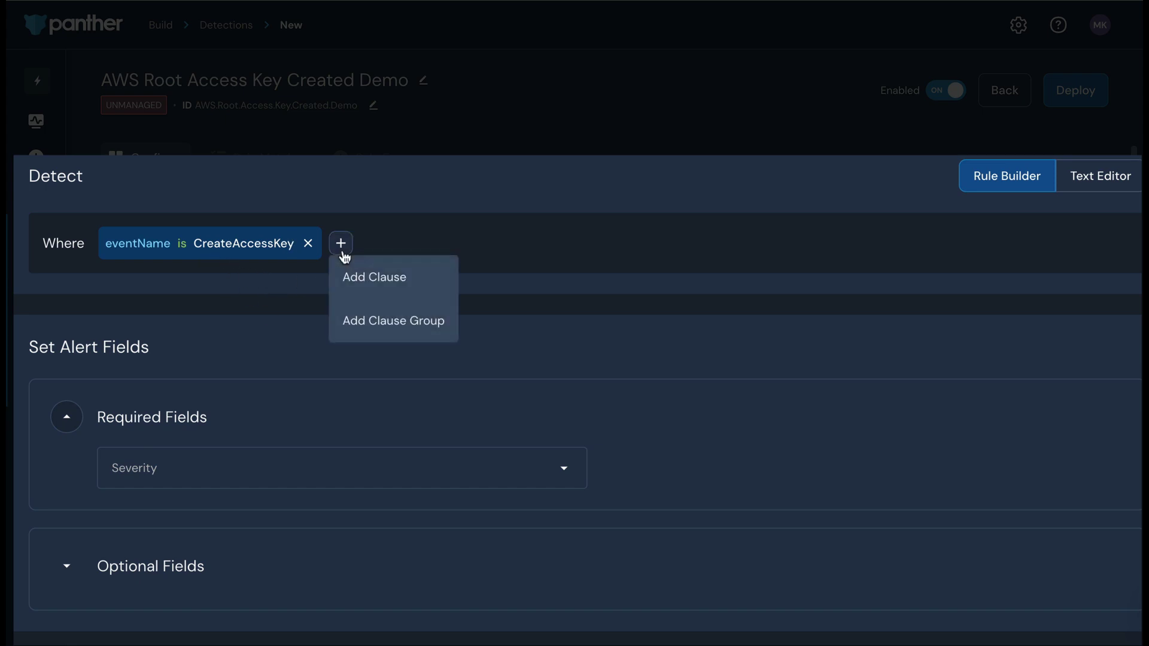
pyautogui.click(424, 276)
pyautogui.write('error')
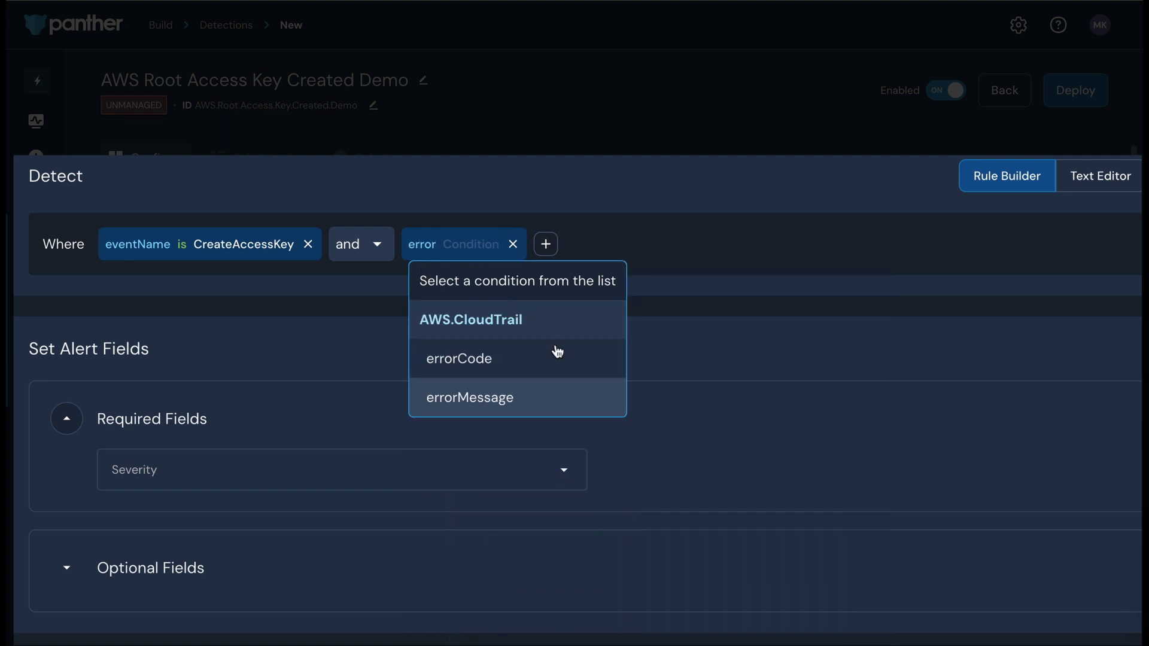
pyautogui.click(546, 366)
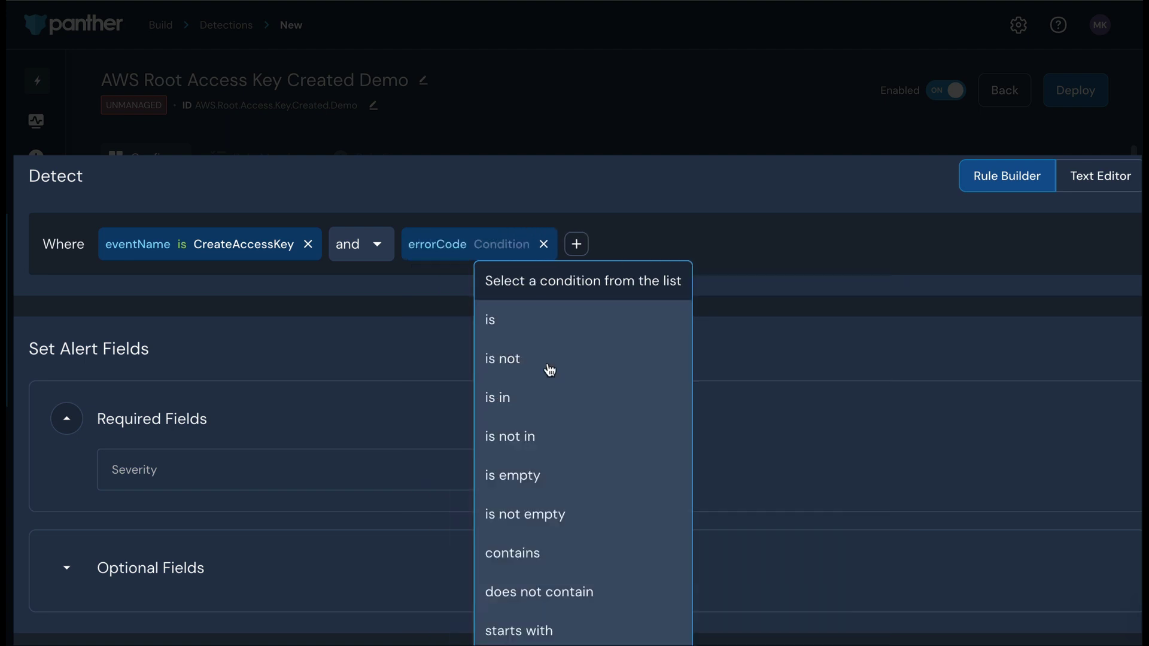
pyautogui.click(594, 482)
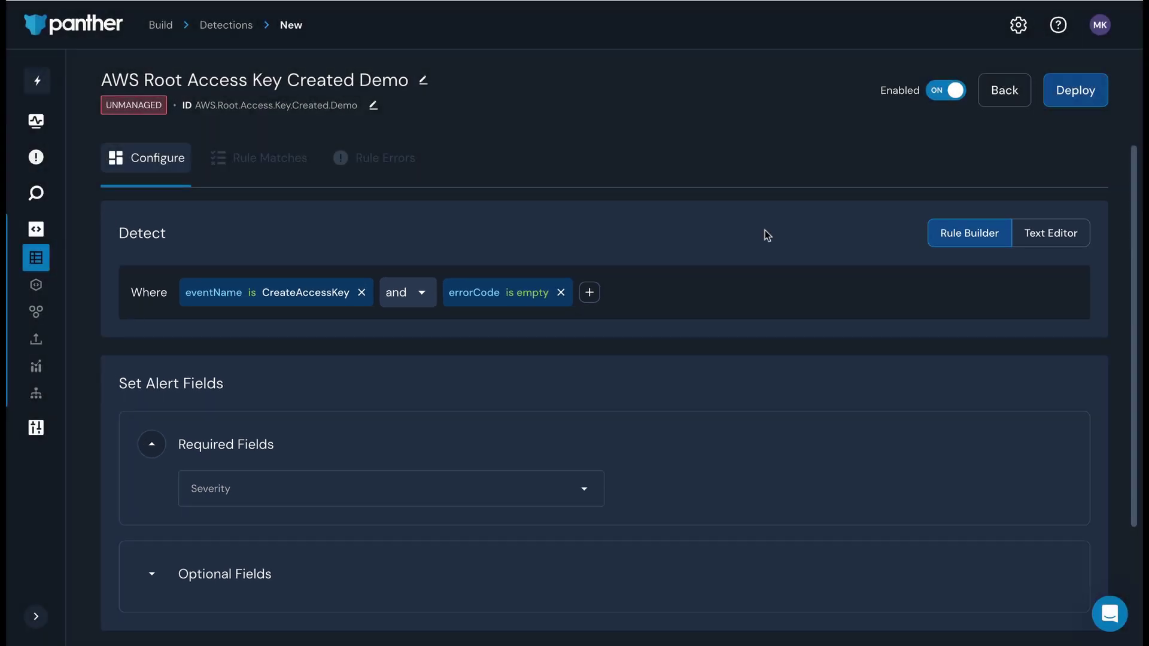
# Set the alert severity to Critical in the required alert fields.
pyautogui.scroll(-1, 781, 171)
pyautogui.scroll(-2, 766, 234)
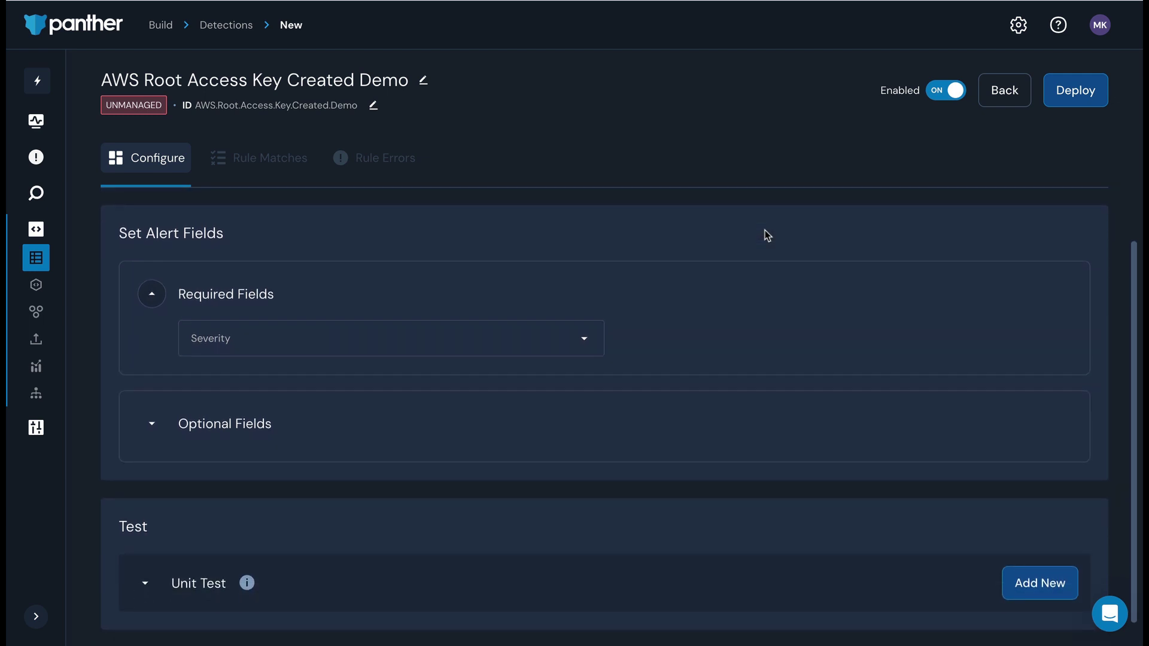
pyautogui.click(586, 339)
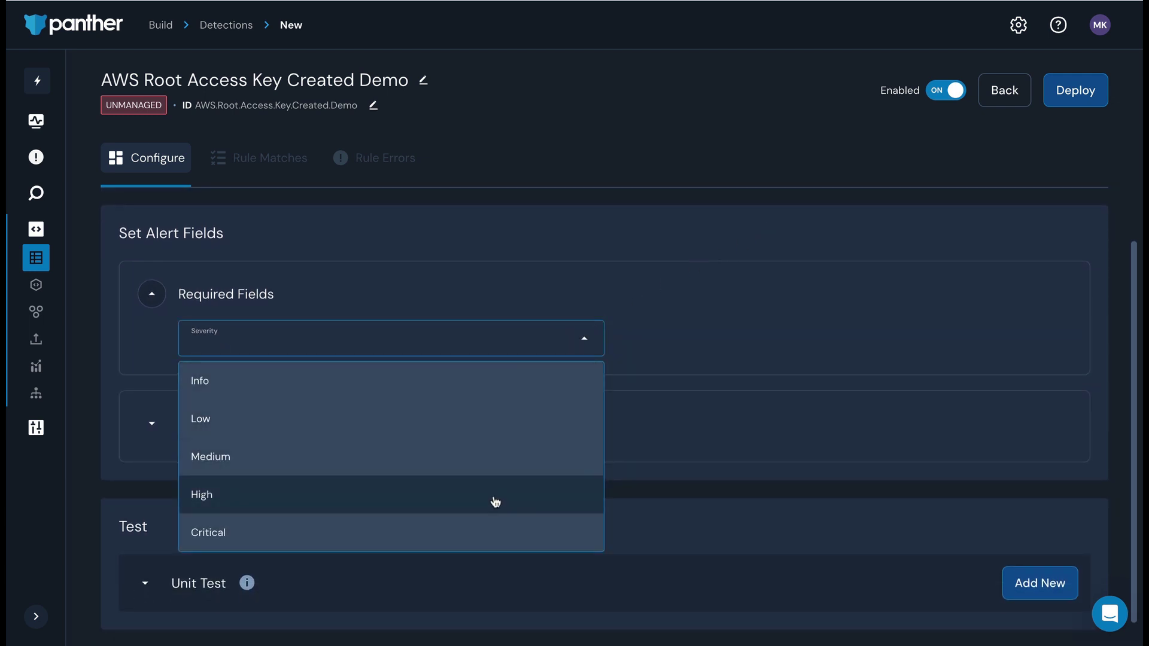
pyautogui.click(478, 532)
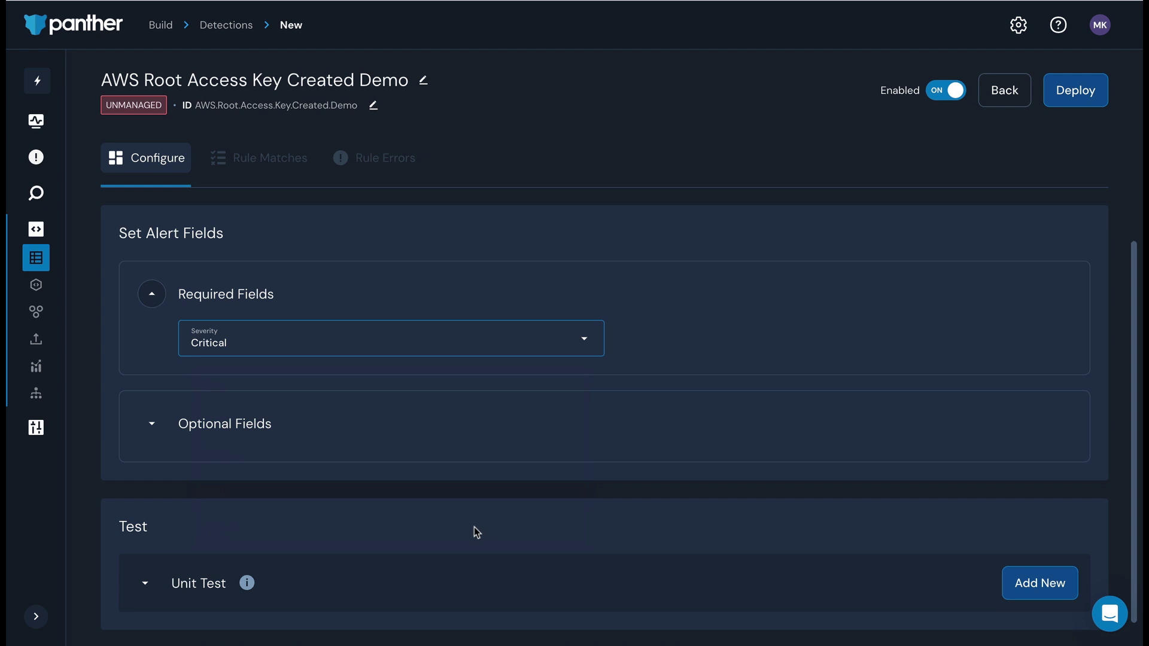
# Expand the optional alert fields and change the alert title to "AWS Root Access Key created by account {recipientAccountId}".
pyautogui.click(154, 425)
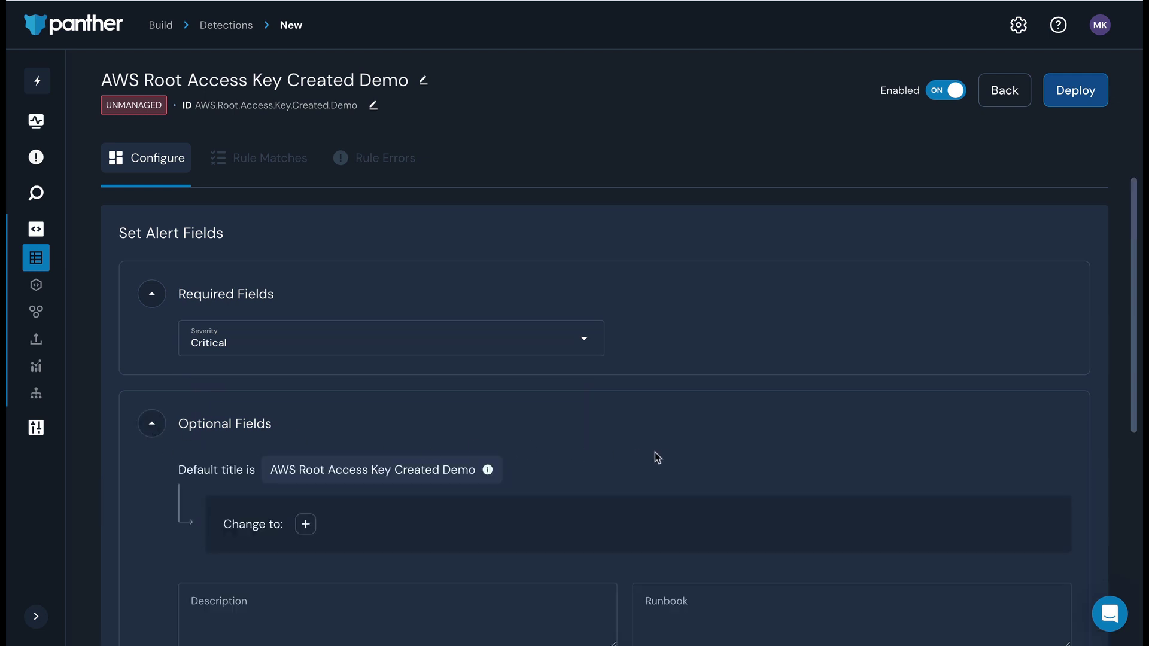
pyautogui.scroll(-3, 663, 453)
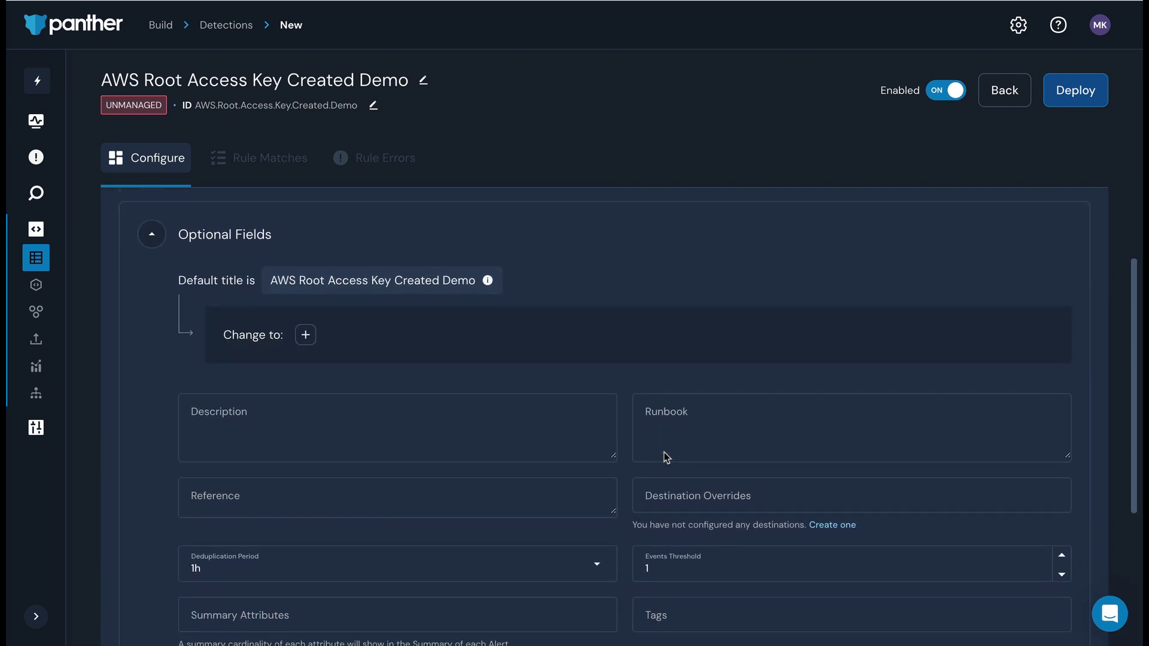
pyautogui.click(664, 454)
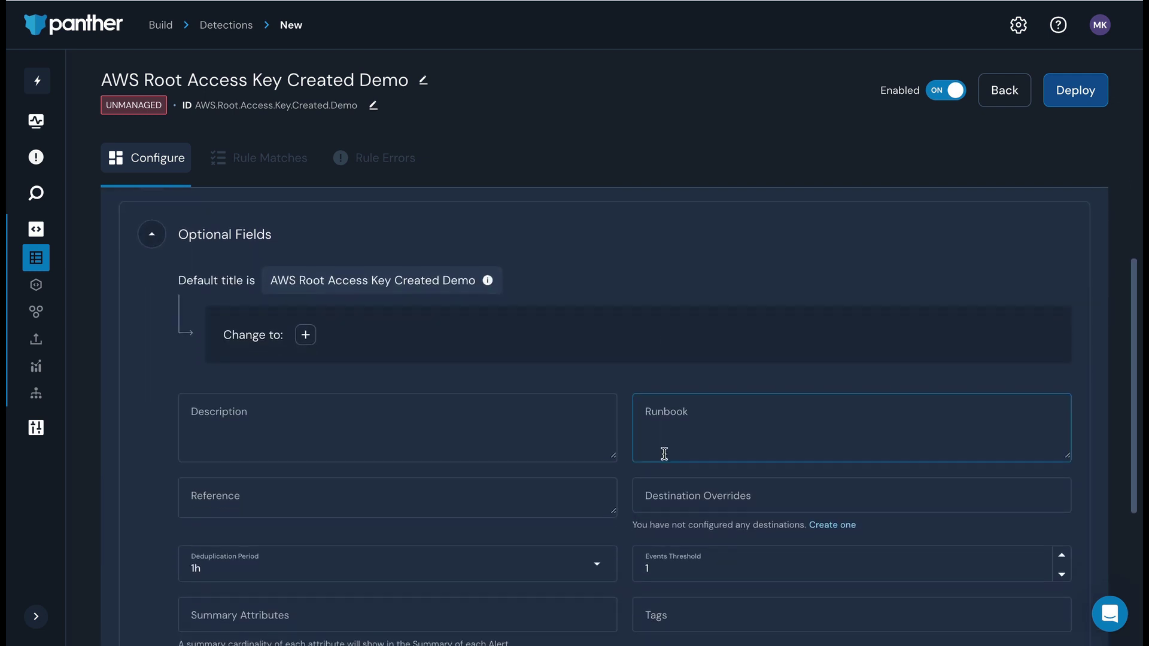
pyautogui.click(308, 337)
pyautogui.write('AW')
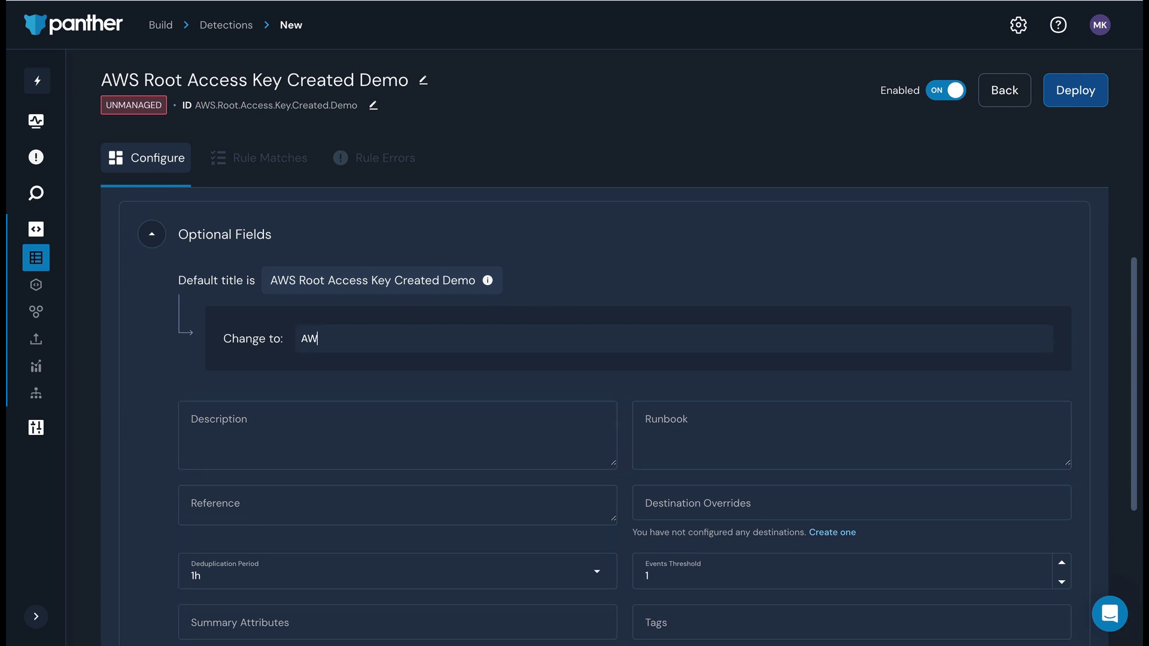
pyautogui.write('S Root Access Key created by account ')
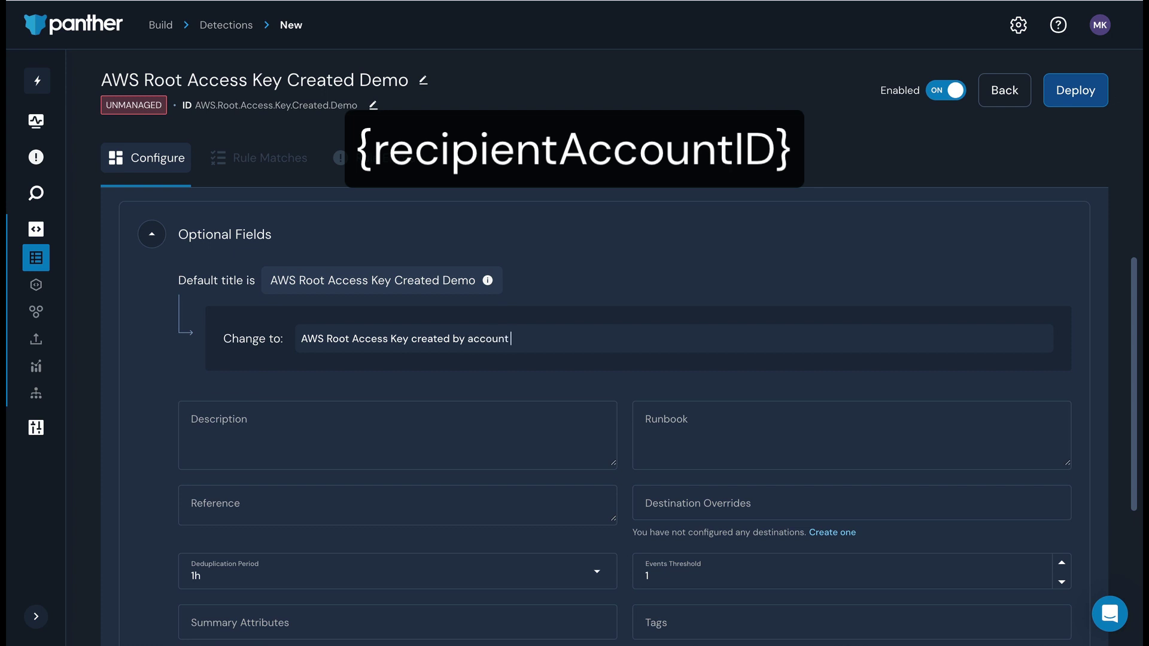
pyautogui.write('{ recip')
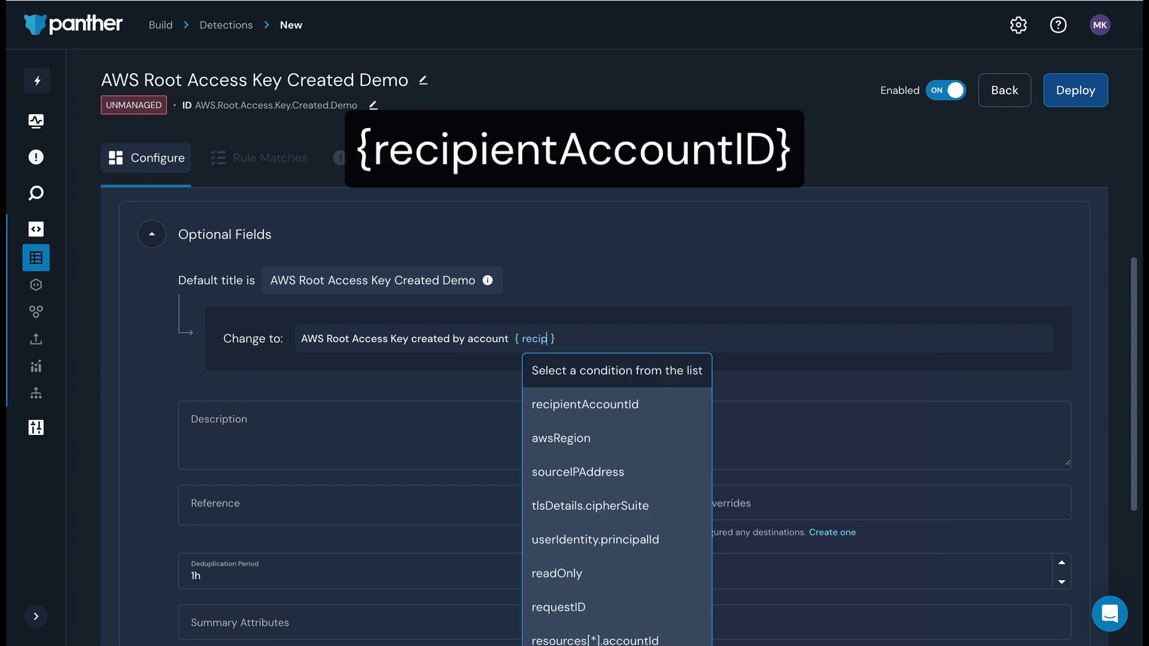
pyautogui.click(670, 402)
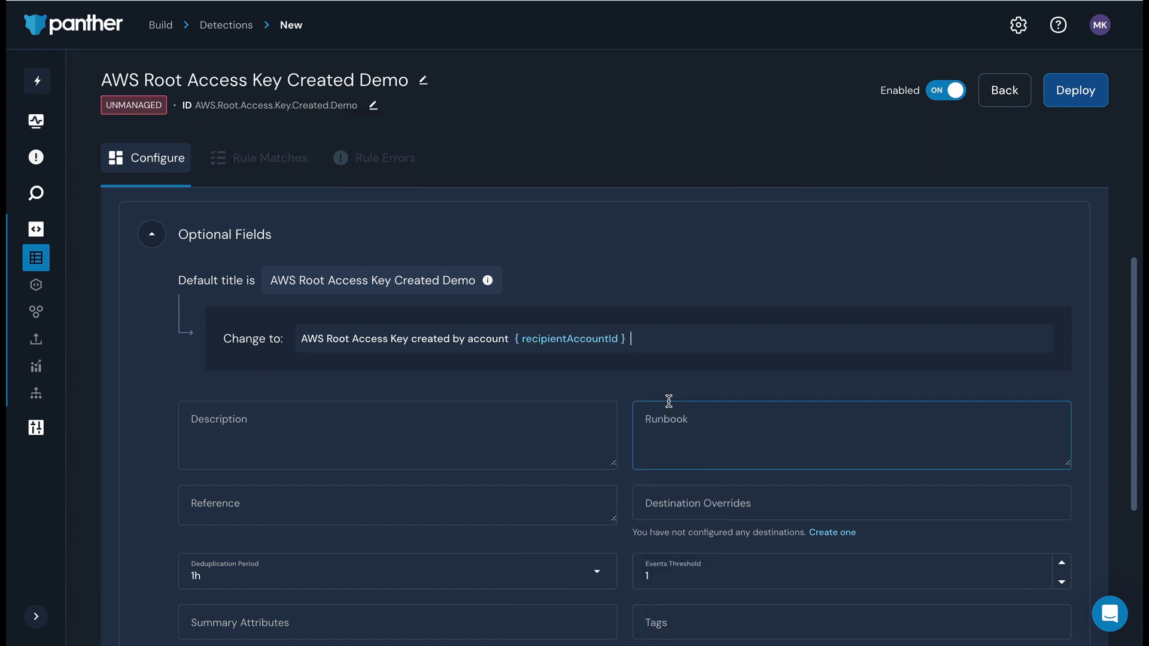
# Enter the alert description "An AWS root access key was created, bypassing our SCP, investigate immediately".
pyautogui.click(558, 426)
pyautogui.write('An AWS')
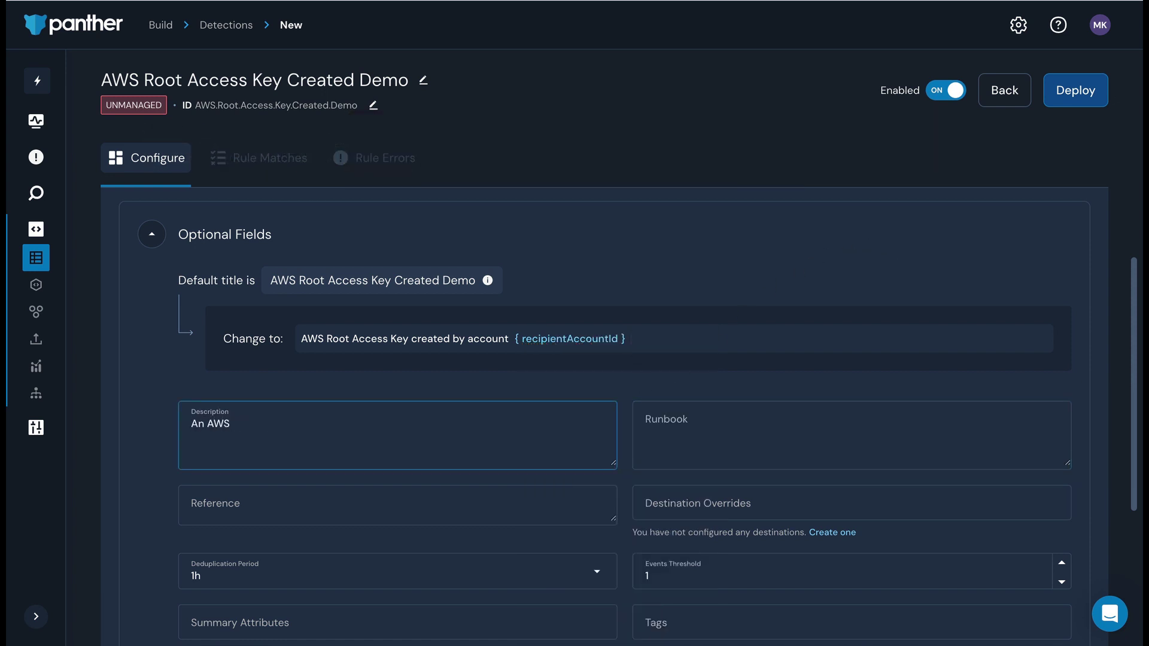
pyautogui.write(' root access key was created, bypassing our SCP, investigate immediately')
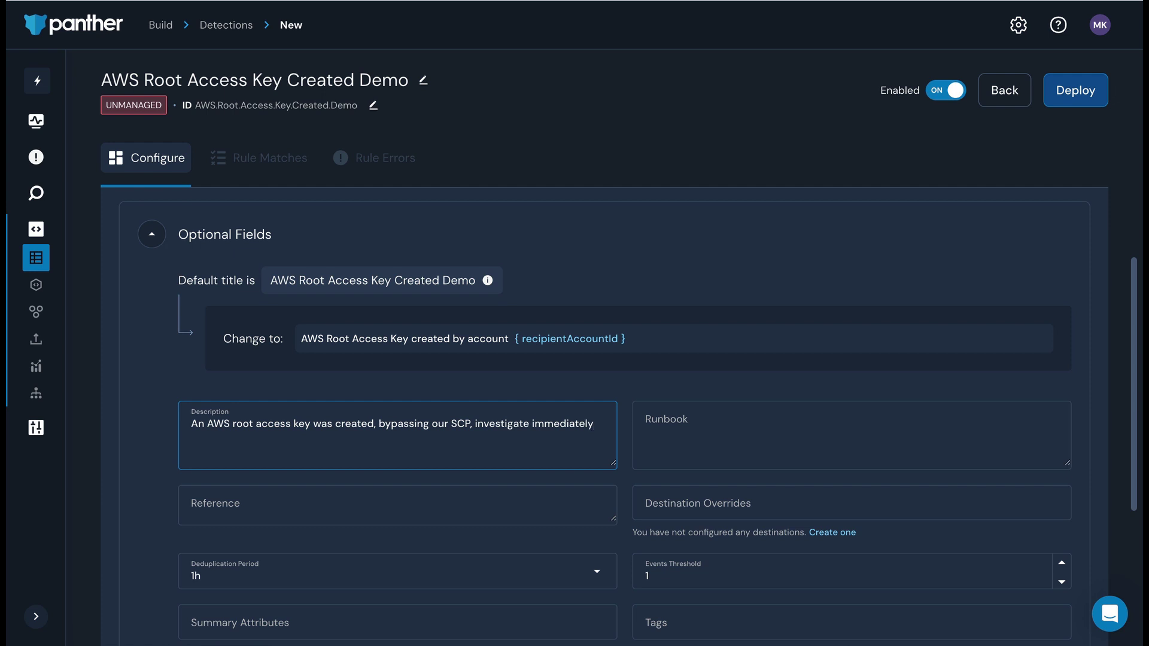
# Leave the remaining optional alert fields at their defaults and add a new unit test to the rule.
pyautogui.scroll(-5, 636, 423)
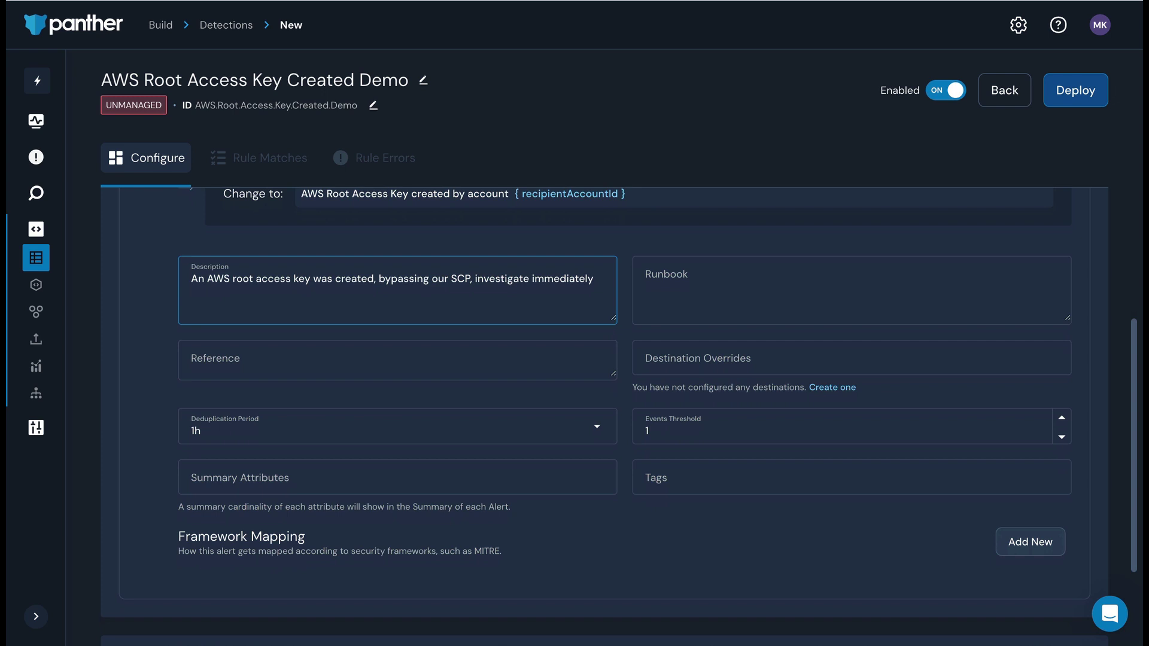
pyautogui.click(837, 254)
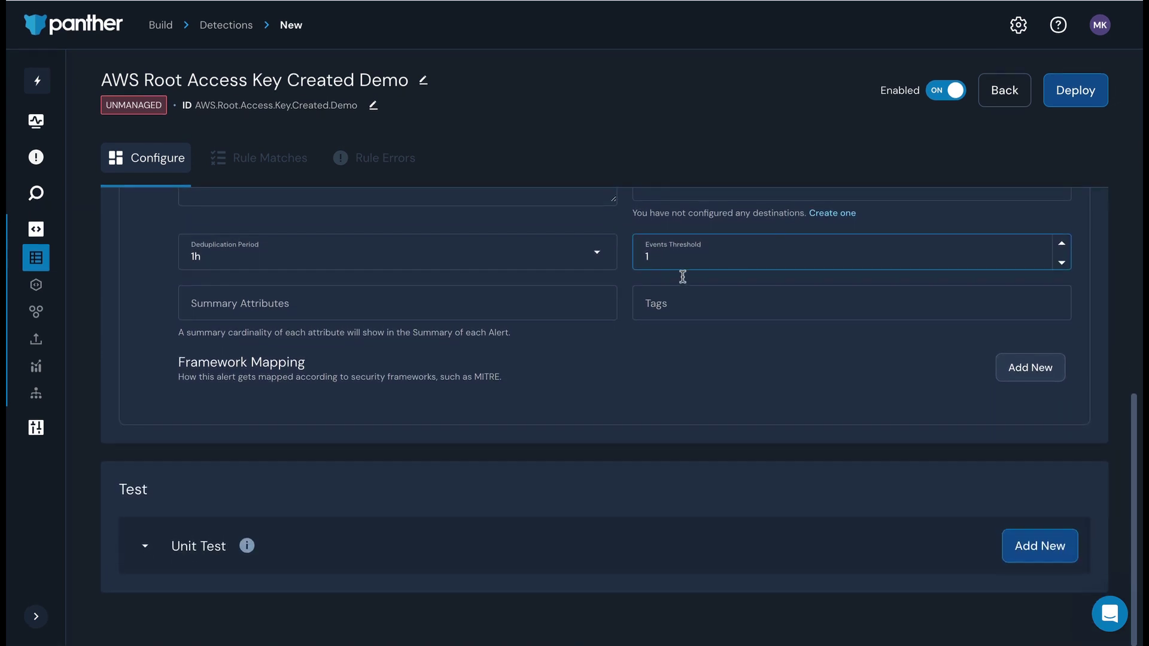
pyautogui.click(481, 428)
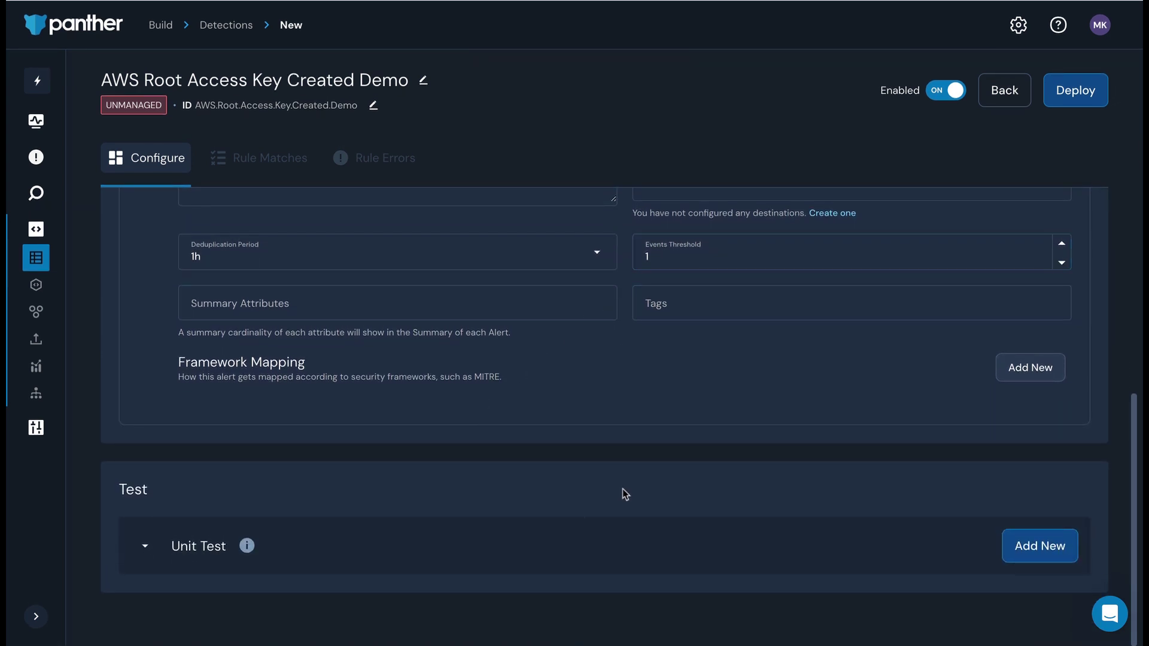
pyautogui.click(1020, 545)
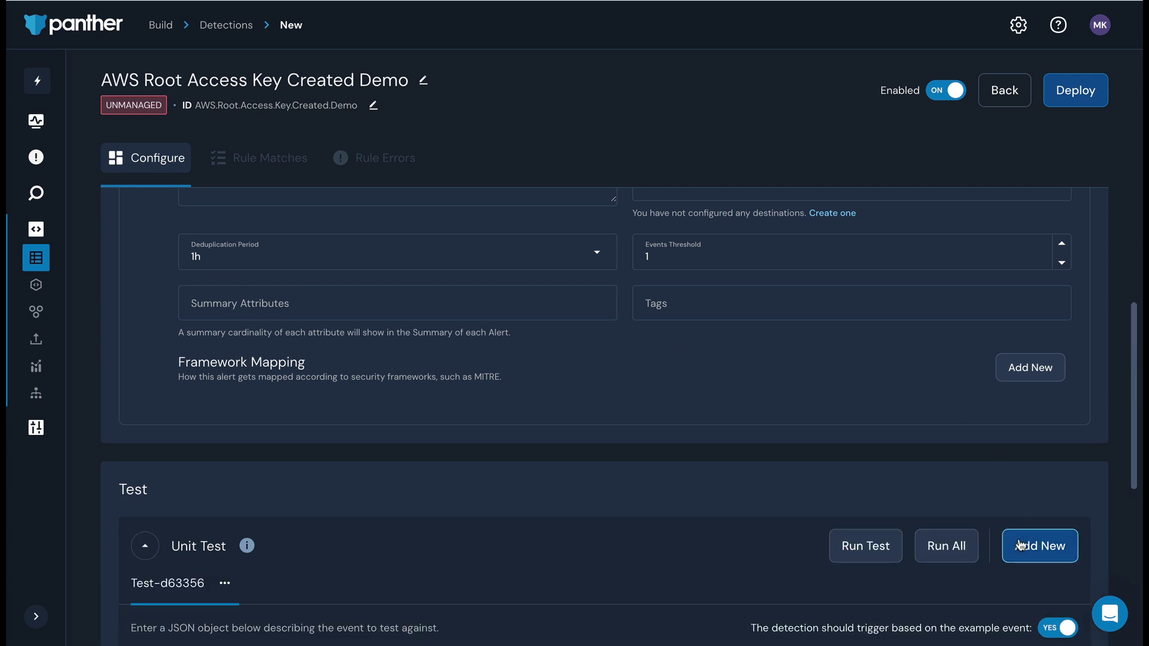
# Replace the empty test JSON with the sample successful root CreateAccessKey event, keep the detection expected to trigger, and run the test.
pyautogui.scroll(-3, 675, 372)
pyautogui.scroll(-1, 586, 483)
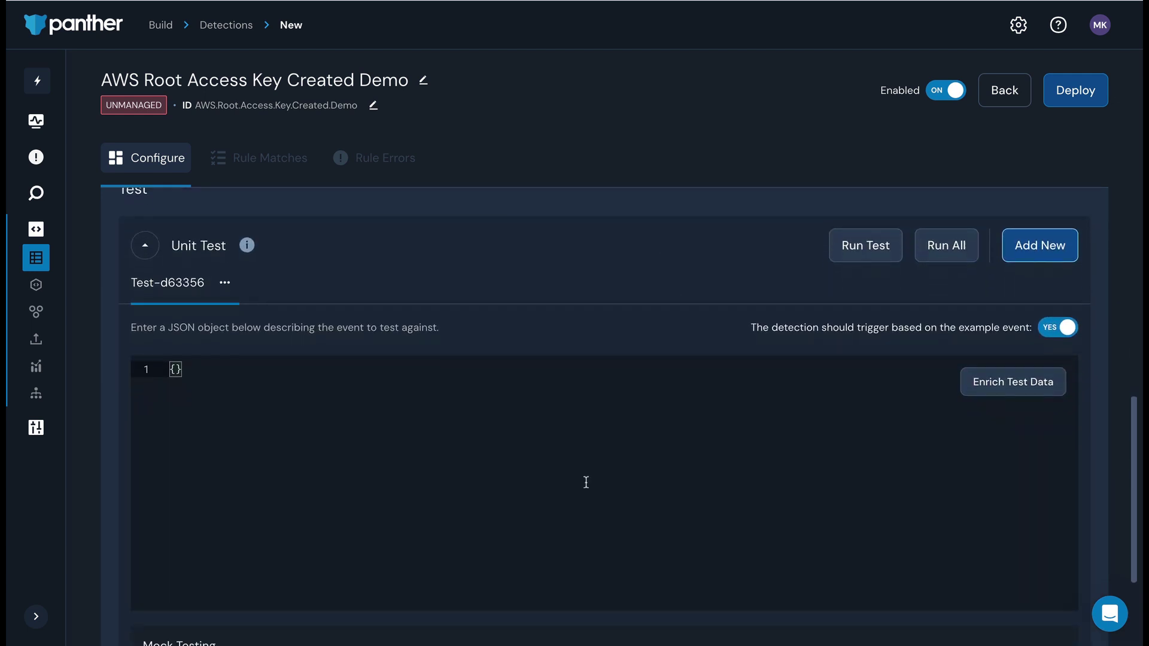
pyautogui.hotkey('ctrl', 'a')
pyautogui.hotkey('ctrl', 'v')
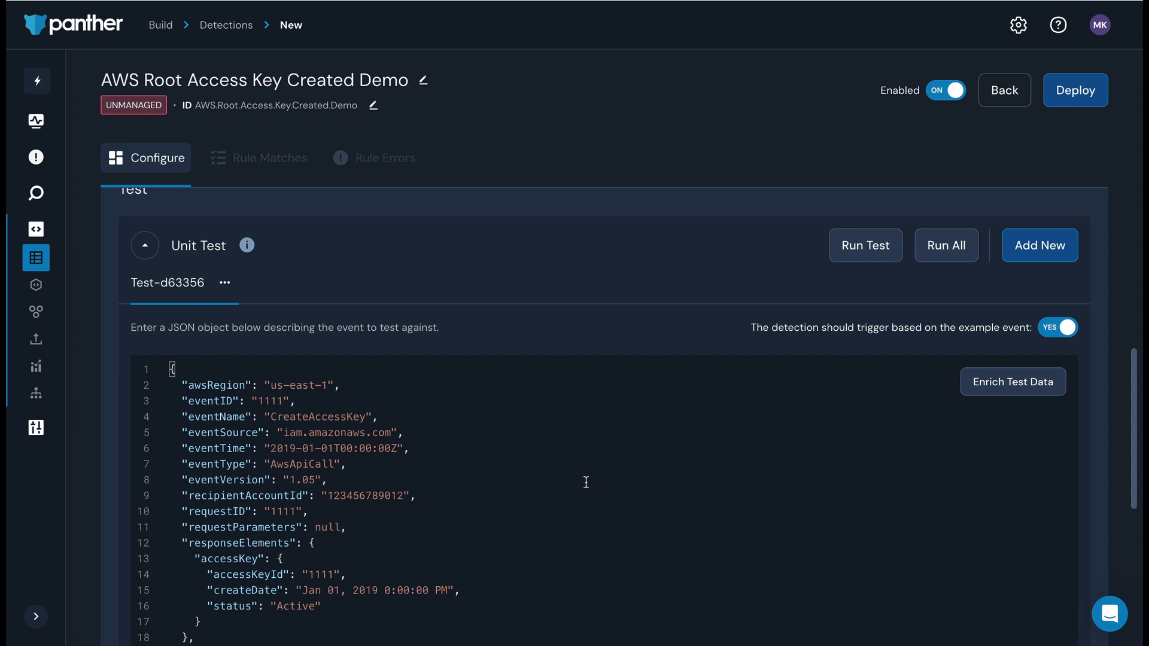
pyautogui.scroll(-1, 586, 482)
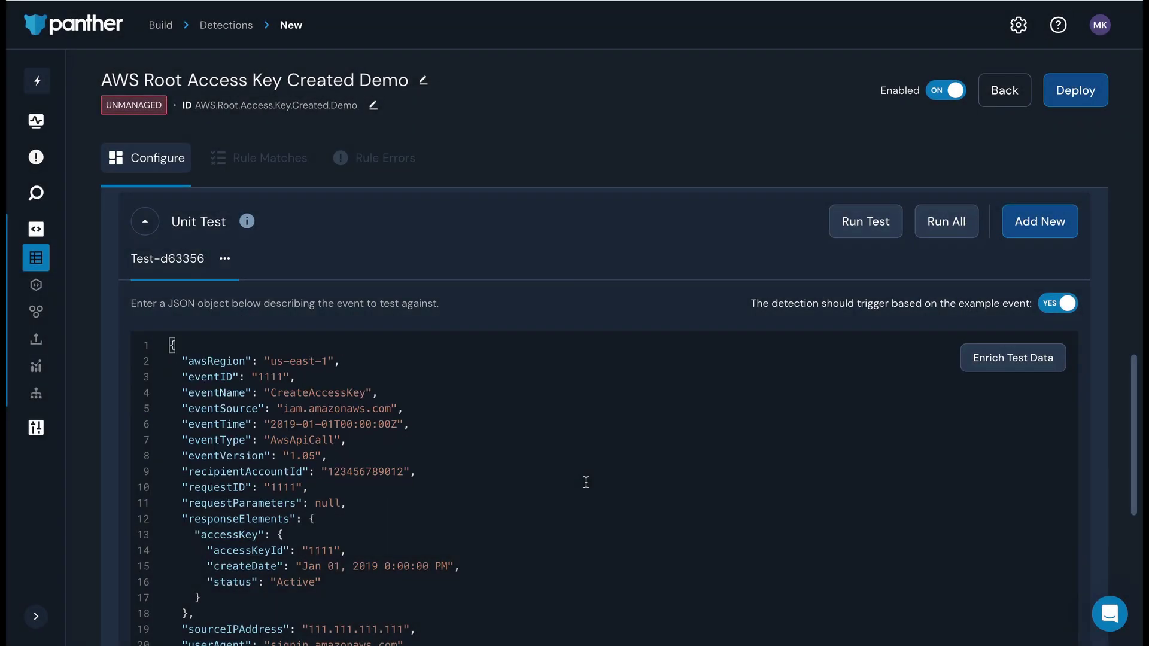
pyautogui.click(859, 233)
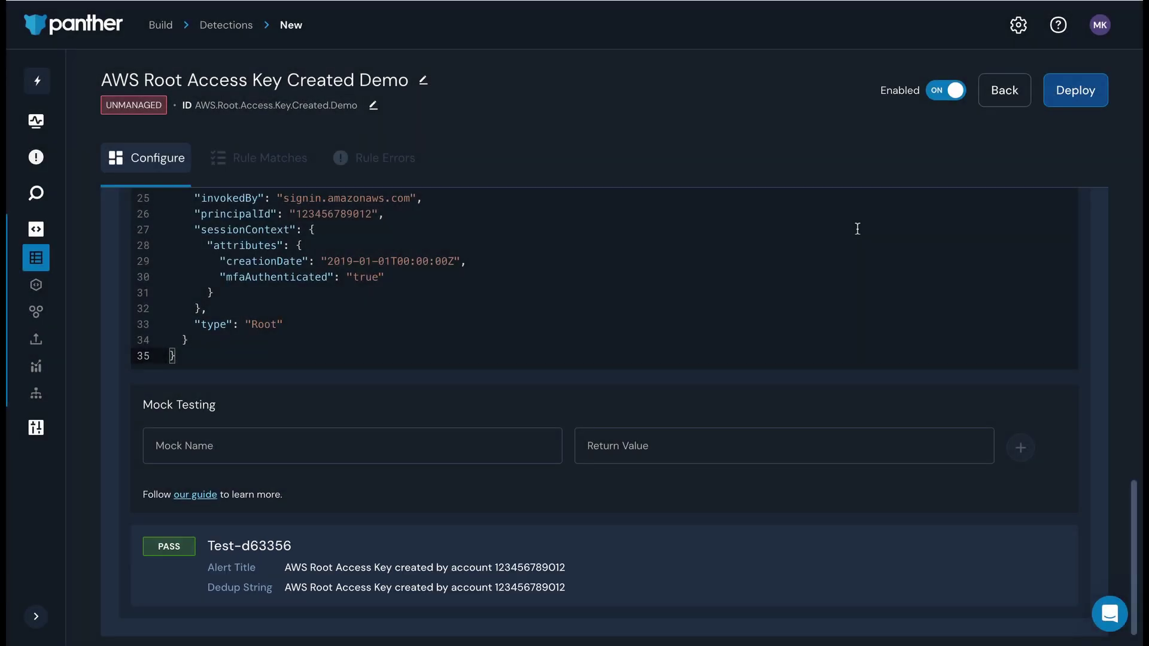
# Add a second unit test with the sample CreateAccessKey event whose errorCode is "InternalFailure" and errorMessage is "Action not allowed by SCP".
pyautogui.scroll(10, 1085, 436)
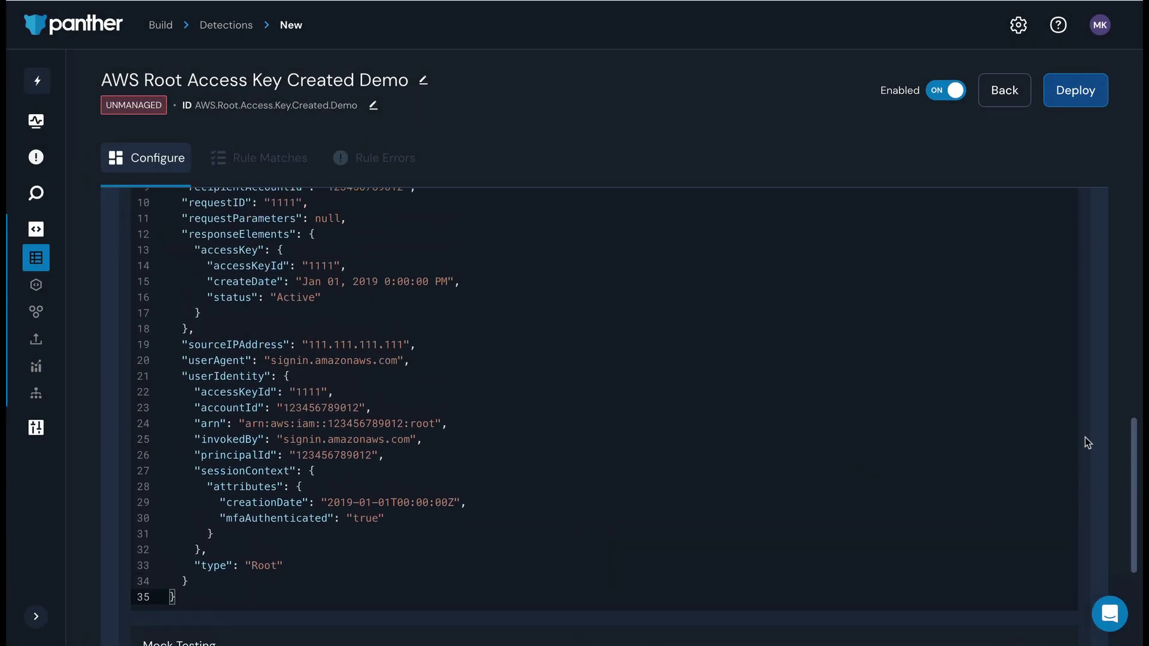
pyautogui.click(1048, 303)
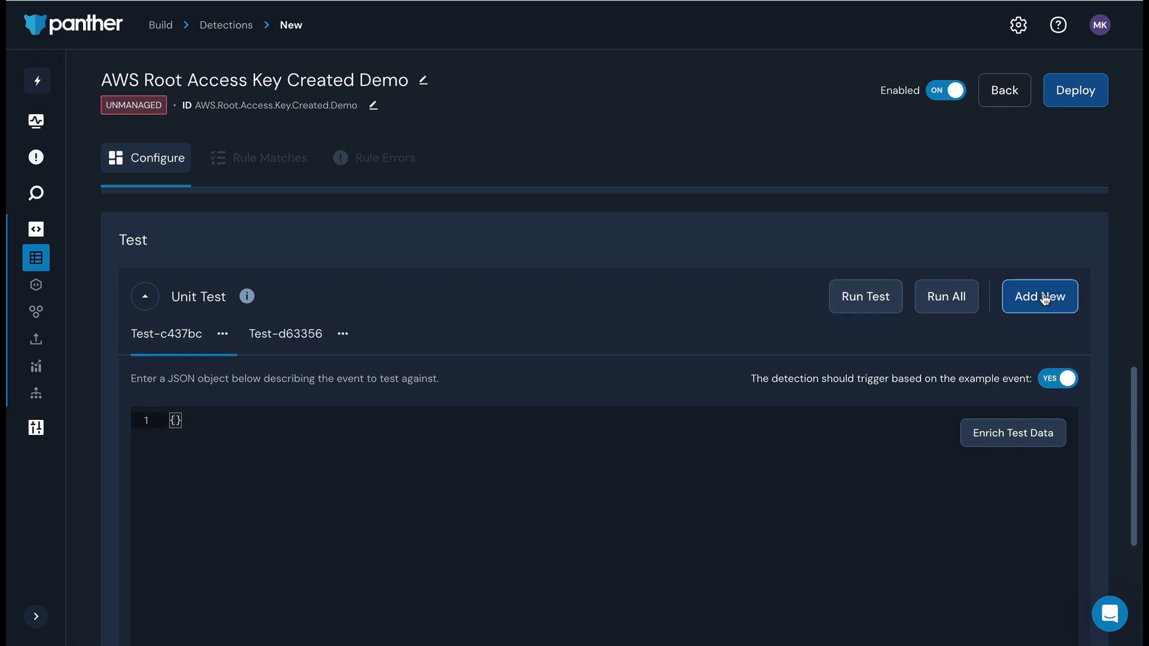
pyautogui.click(590, 463)
pyautogui.hotkey('ctrl', 'a')
pyautogui.hotkey('ctrl', 'v')
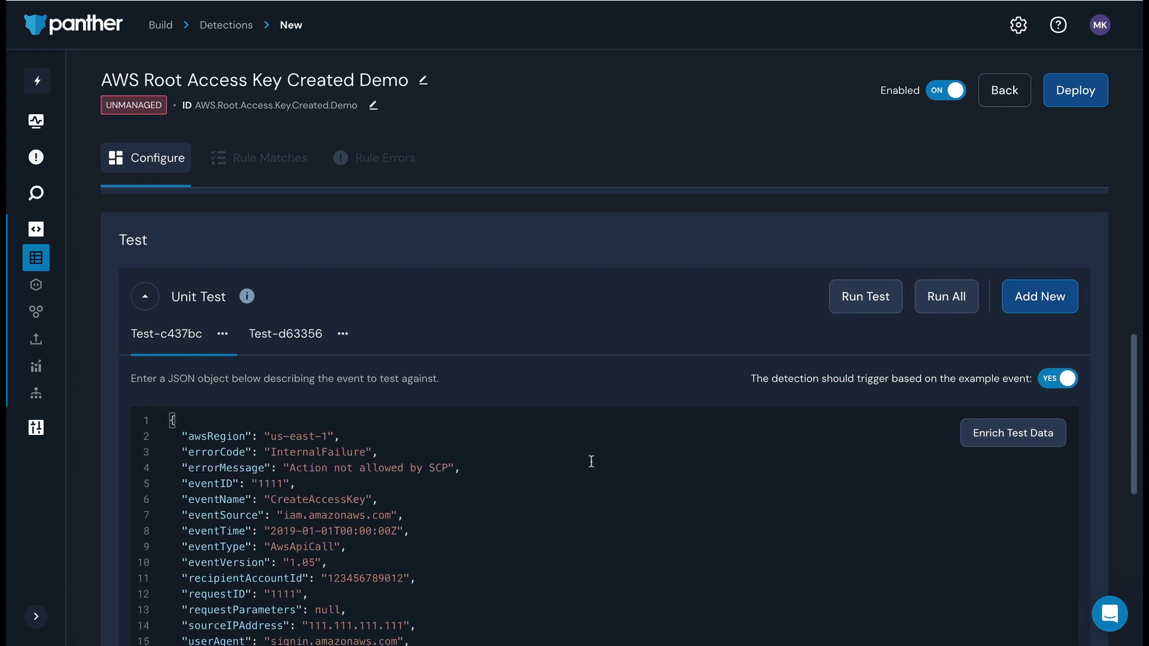
# Set the InternalFailure test to expect that the detection does not trigger, and run that test.
pyautogui.scroll(-3, 1082, 408)
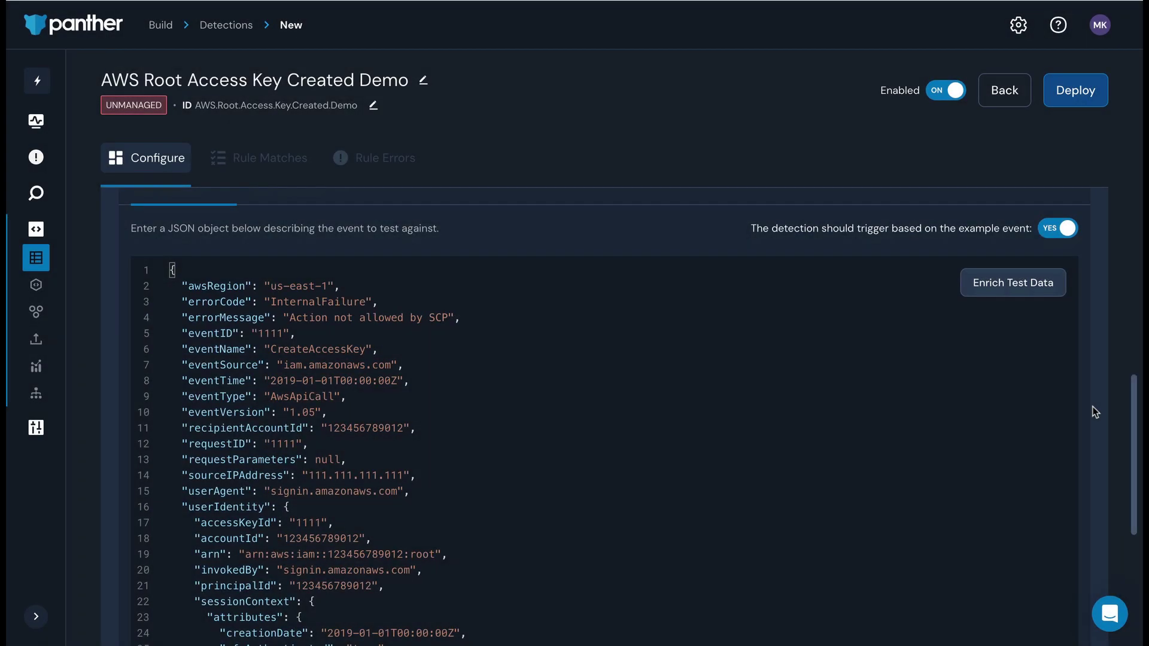
pyautogui.click(1073, 238)
pyautogui.scroll(2, 1090, 249)
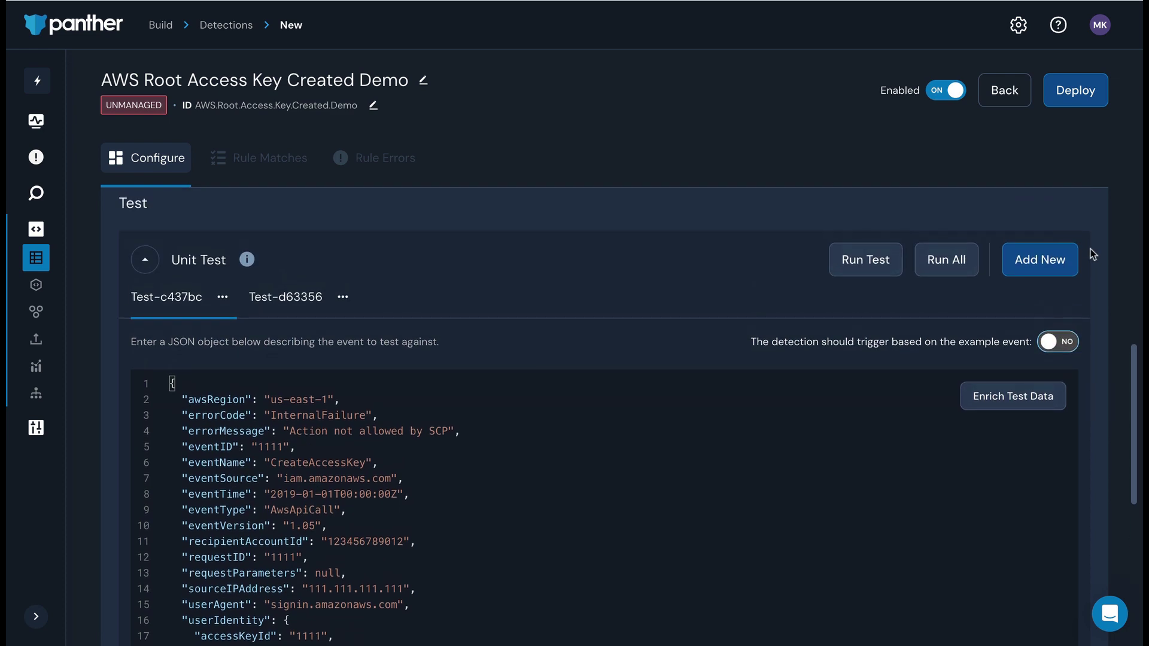
pyautogui.scroll(-1, 867, 251)
pyautogui.click(865, 190)
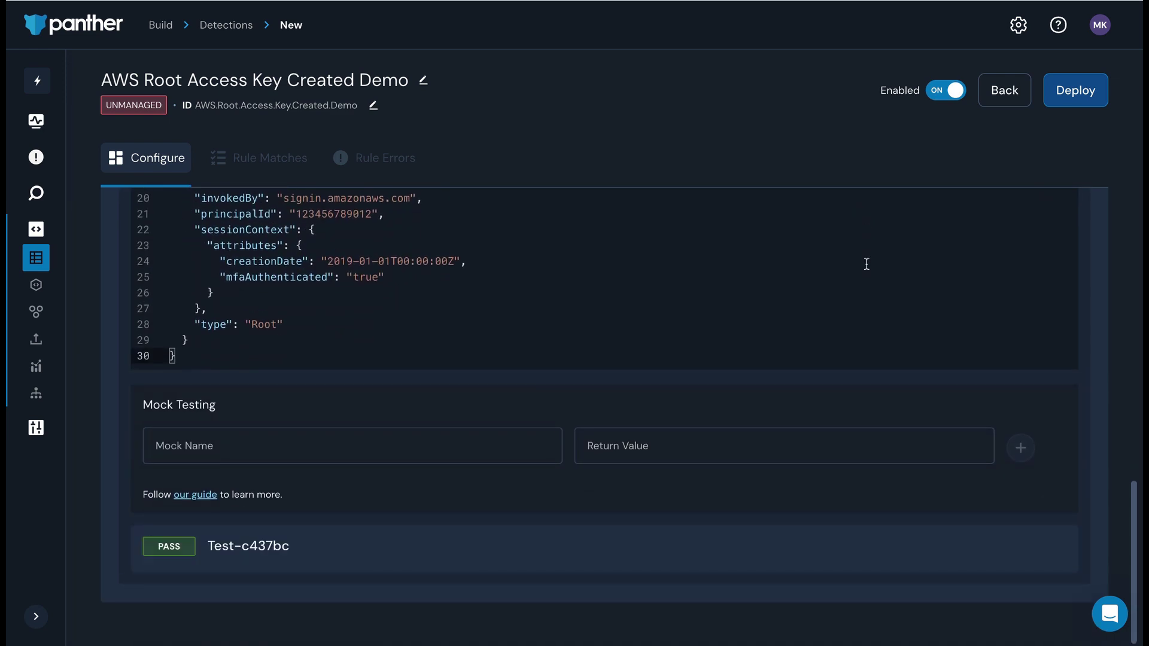